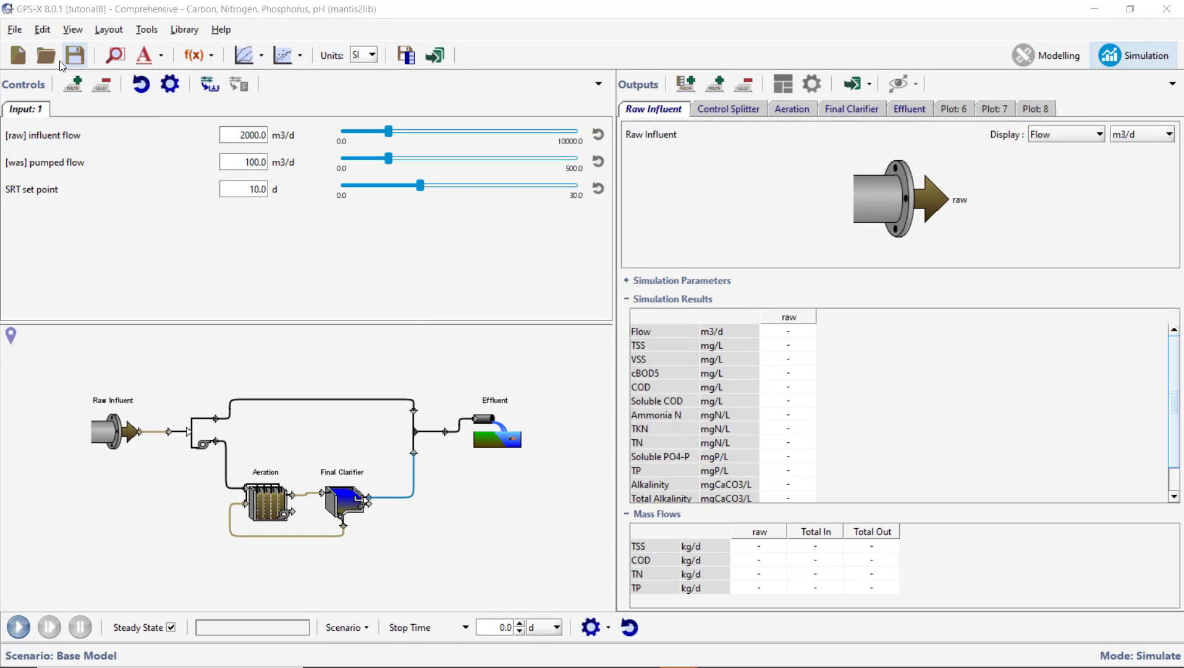
Step: Close the current layout, start a new one and save it as tutorial9
{"action": "left_click", "coordinate": [24, 58]}
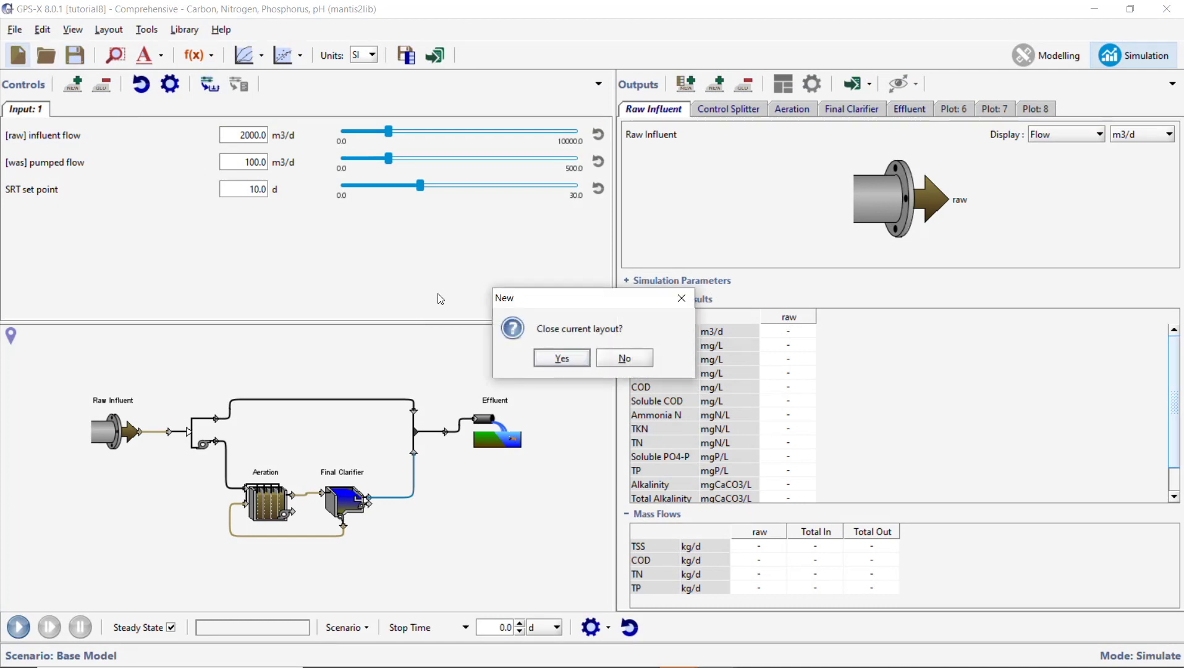
{"action": "left_click", "coordinate": [573, 360]}
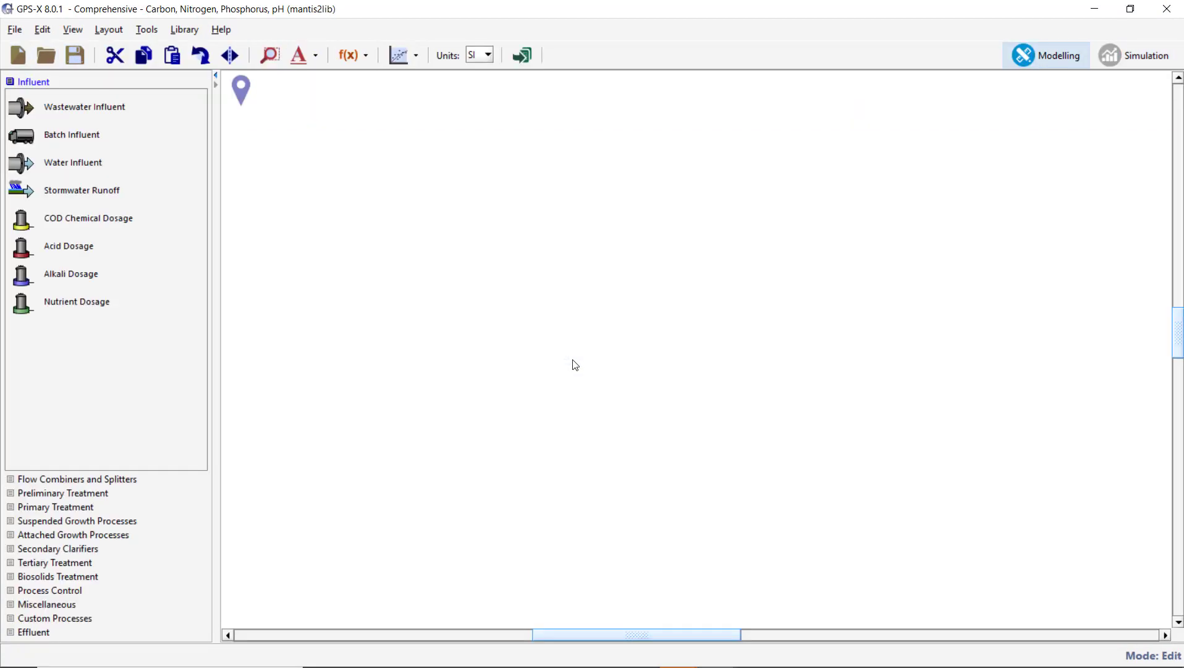
{"action": "left_click", "coordinate": [76, 56]}
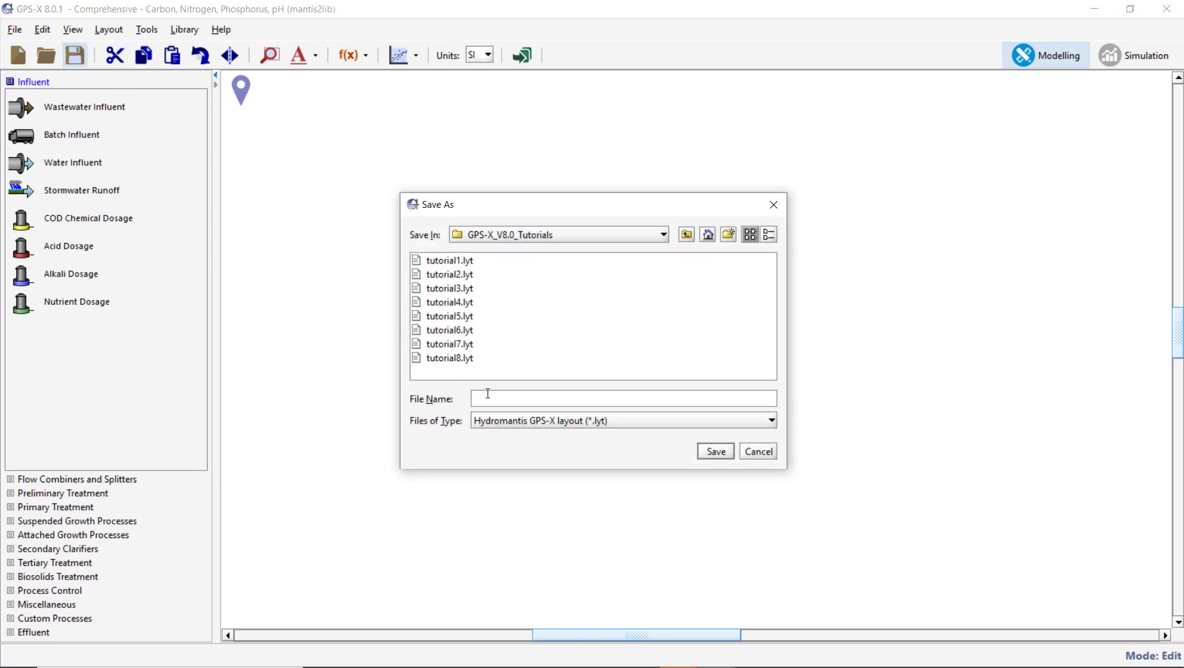
{"action": "type", "text": "tutorial9"}
{"action": "left_click", "coordinate": [703, 452]}
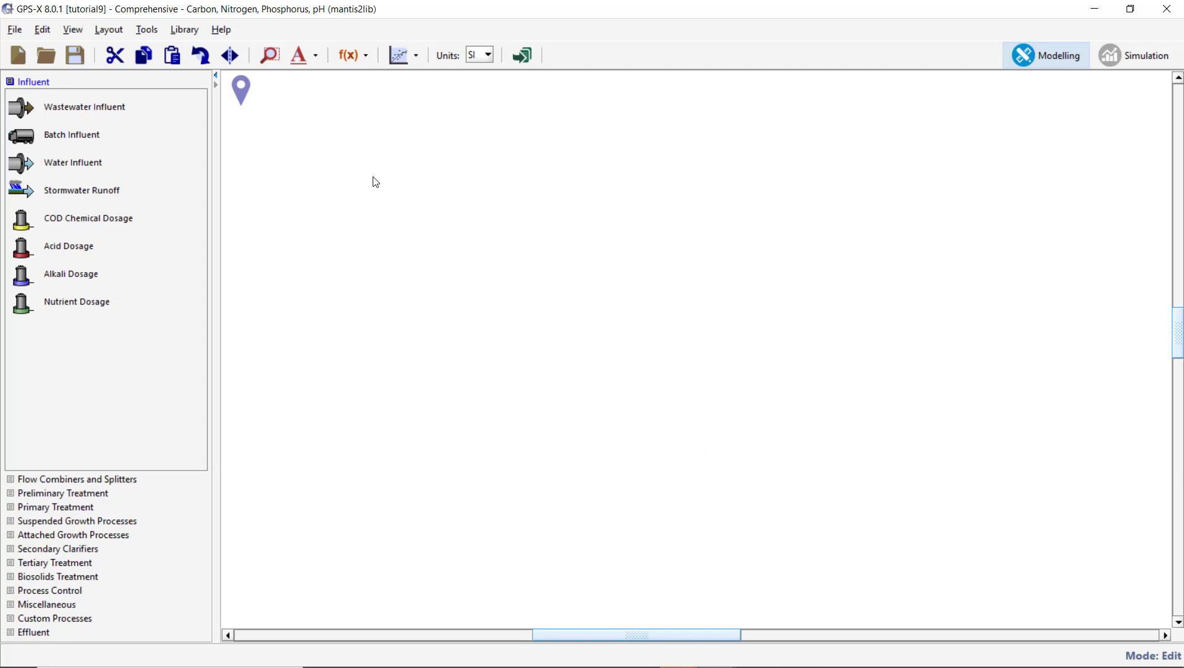
Step: Keep Comprehensive (mantis2lib) as the model library
{"action": "left_click", "coordinate": [184, 31]}
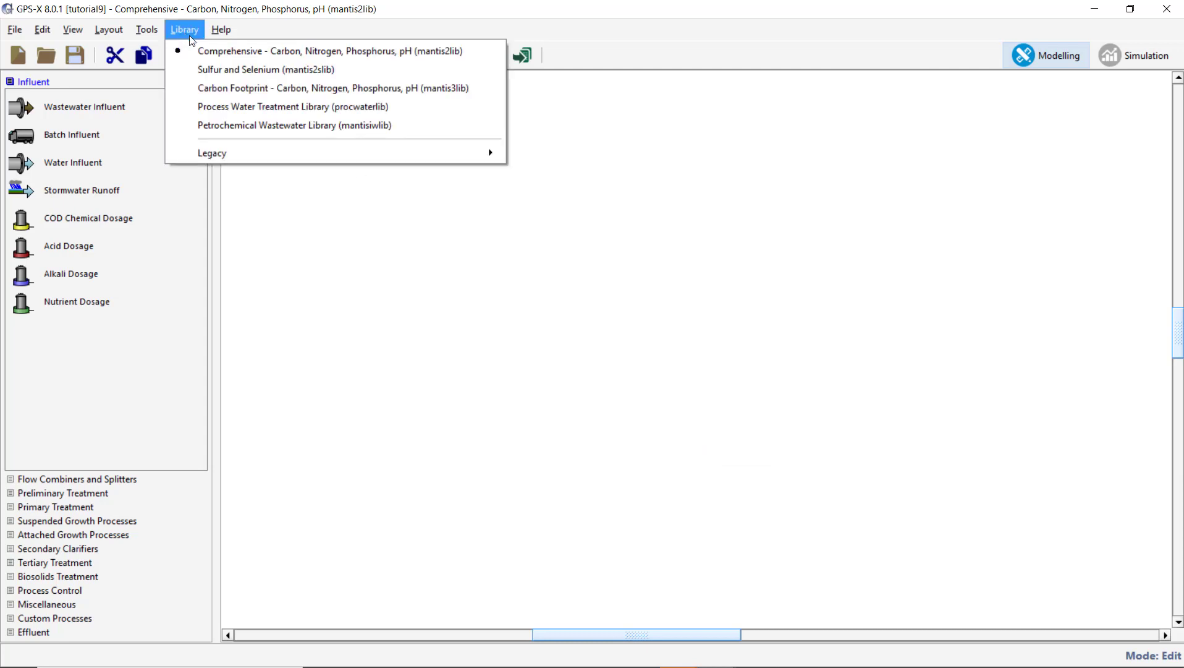
{"action": "left_click", "coordinate": [216, 57]}
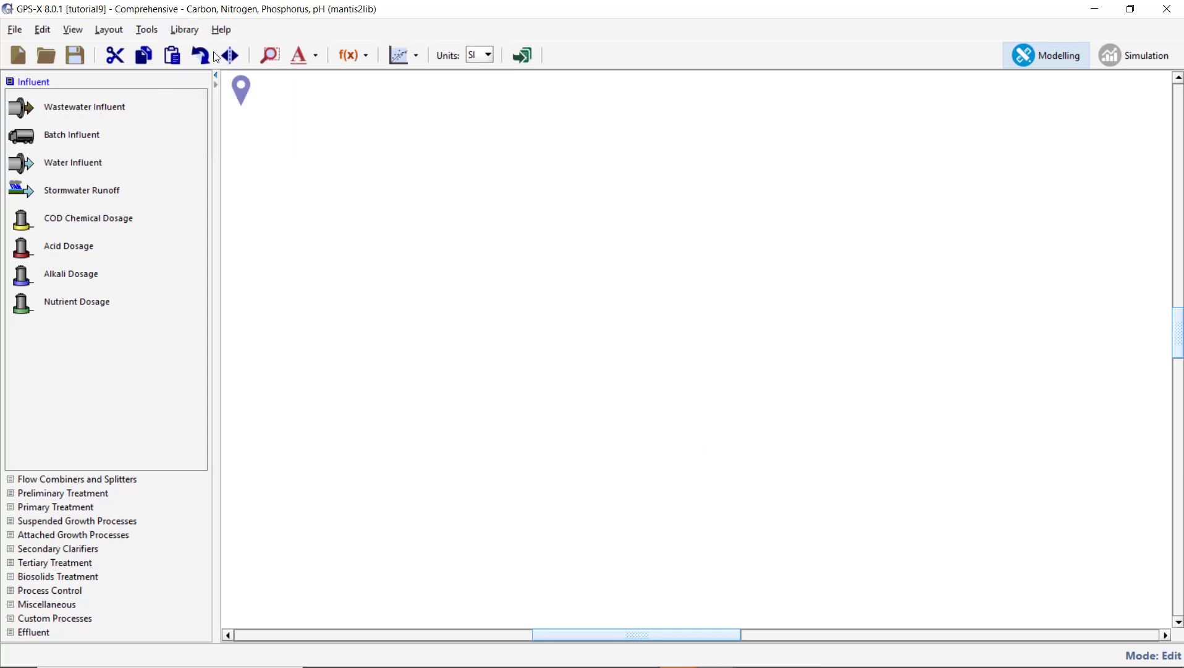
{"action": "left_click", "coordinate": [72, 29]}
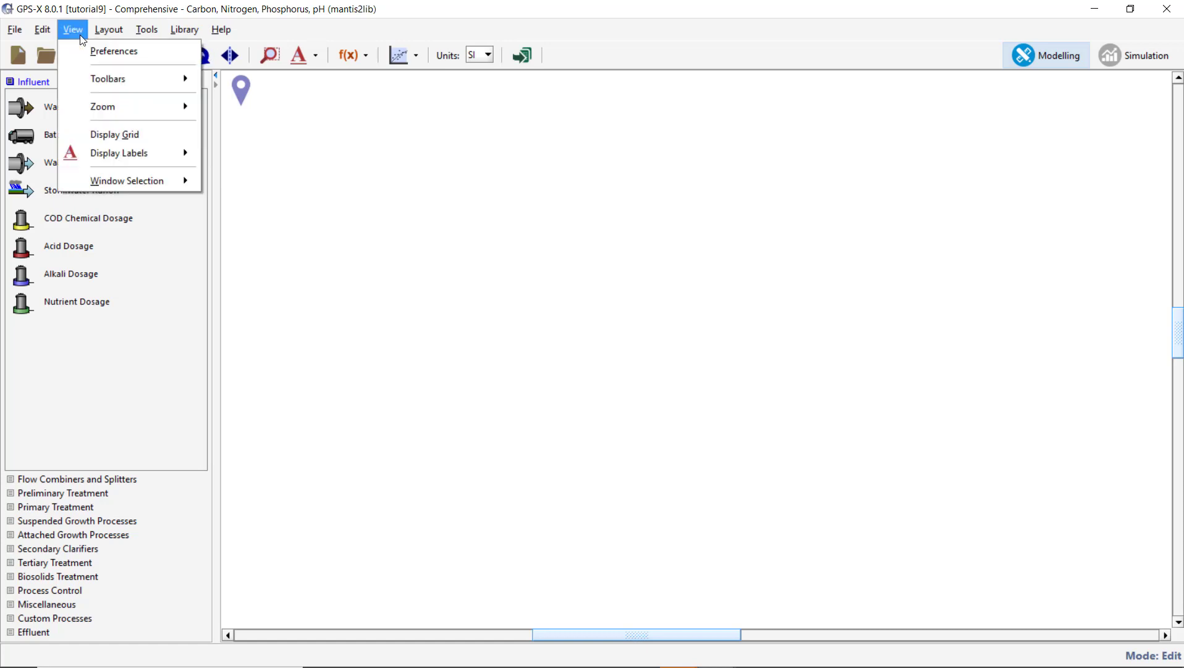
Step: Show the canvas grid and place a Wastewater Influent using the codstates model
{"action": "left_click", "coordinate": [93, 131]}
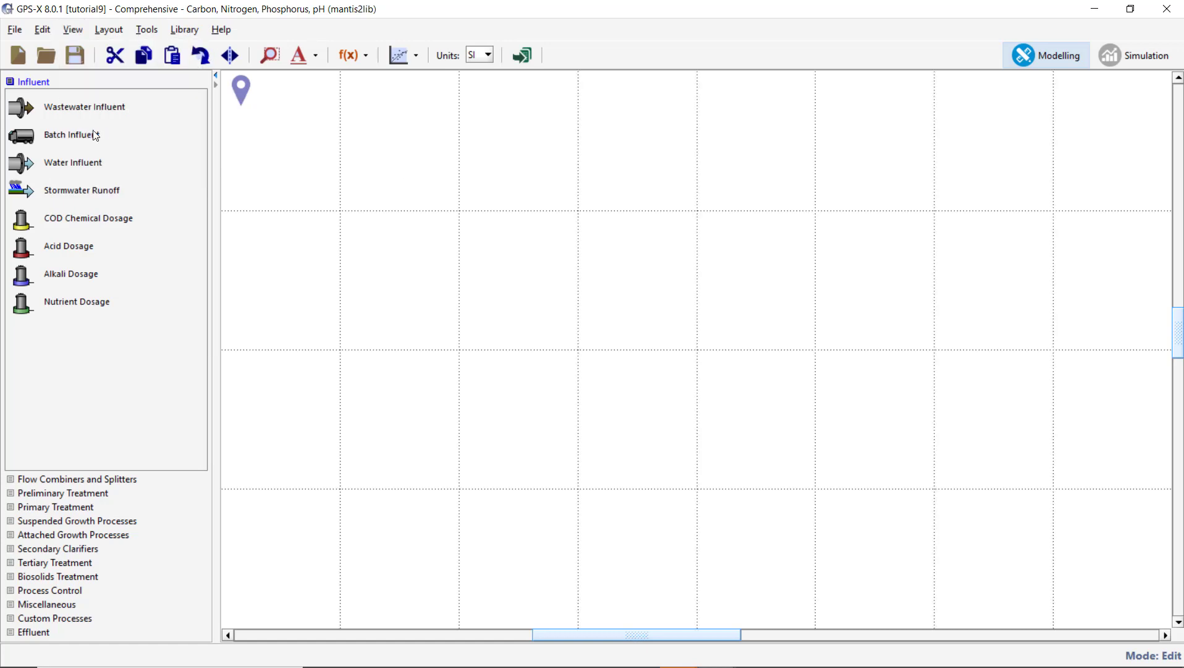
{"action": "left_click_drag", "start_coordinate": [385, 271], "coordinate": [389, 279]}
{"action": "right_click", "coordinate": [390, 280]}
{"action": "mouse_move", "coordinate": [438, 291]}
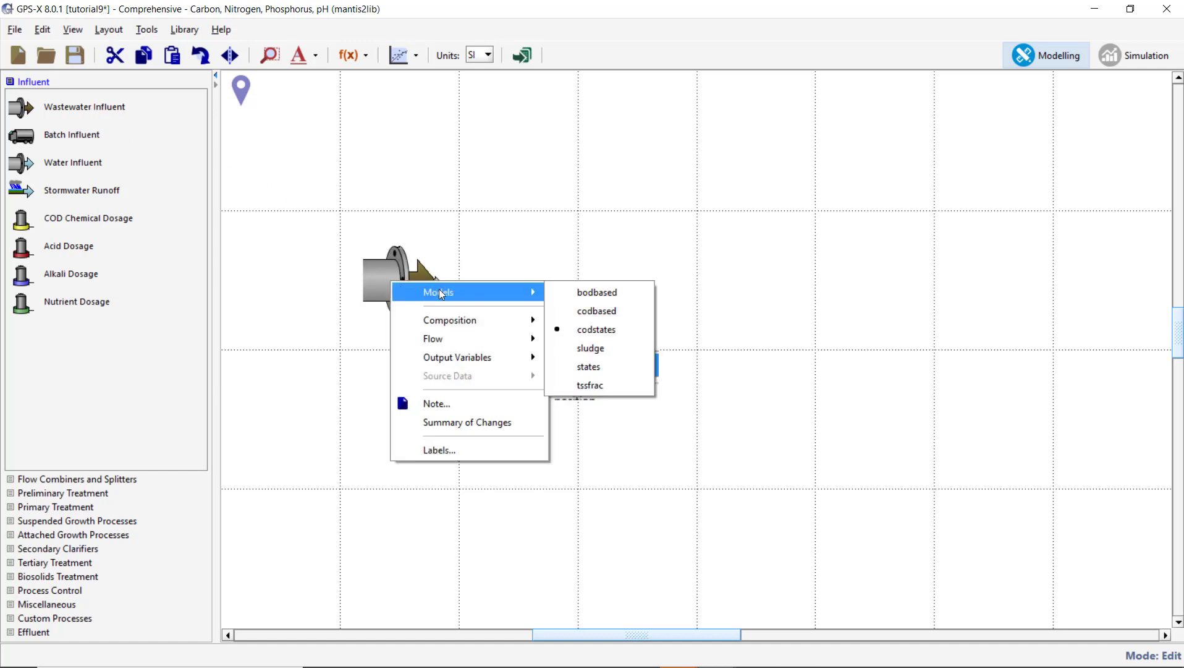
{"action": "left_click", "coordinate": [606, 332]}
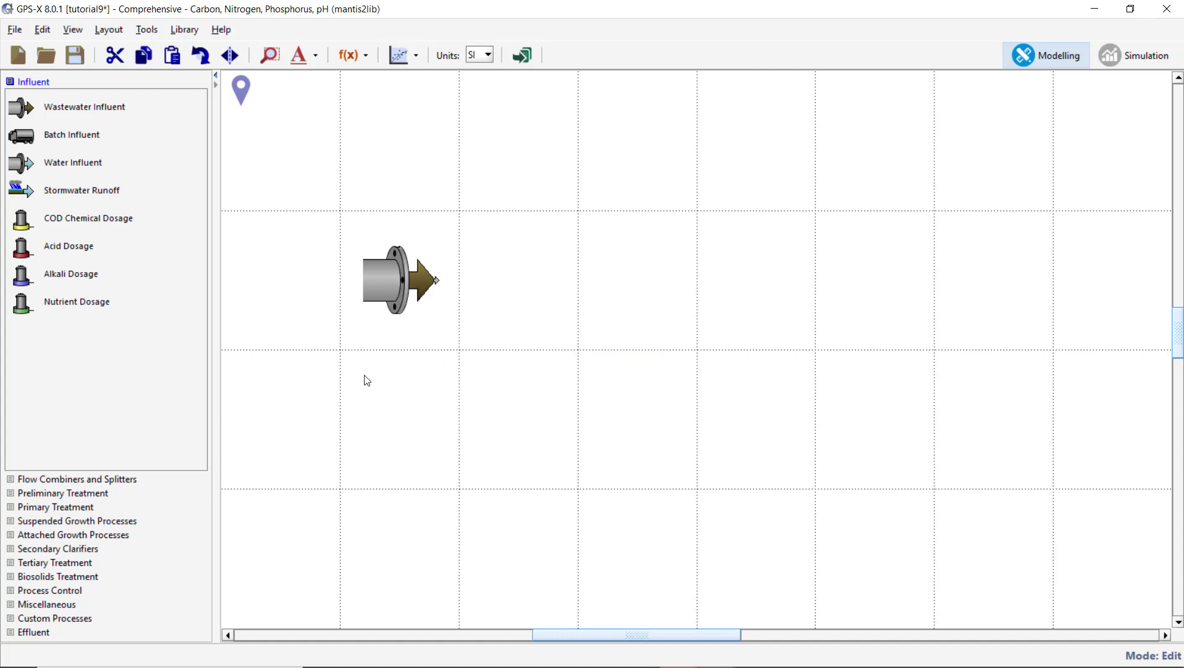
Step: Add a Completely-Mixed Tank with the mantis2 model below and right of the influent
{"action": "left_click", "coordinate": [109, 521]}
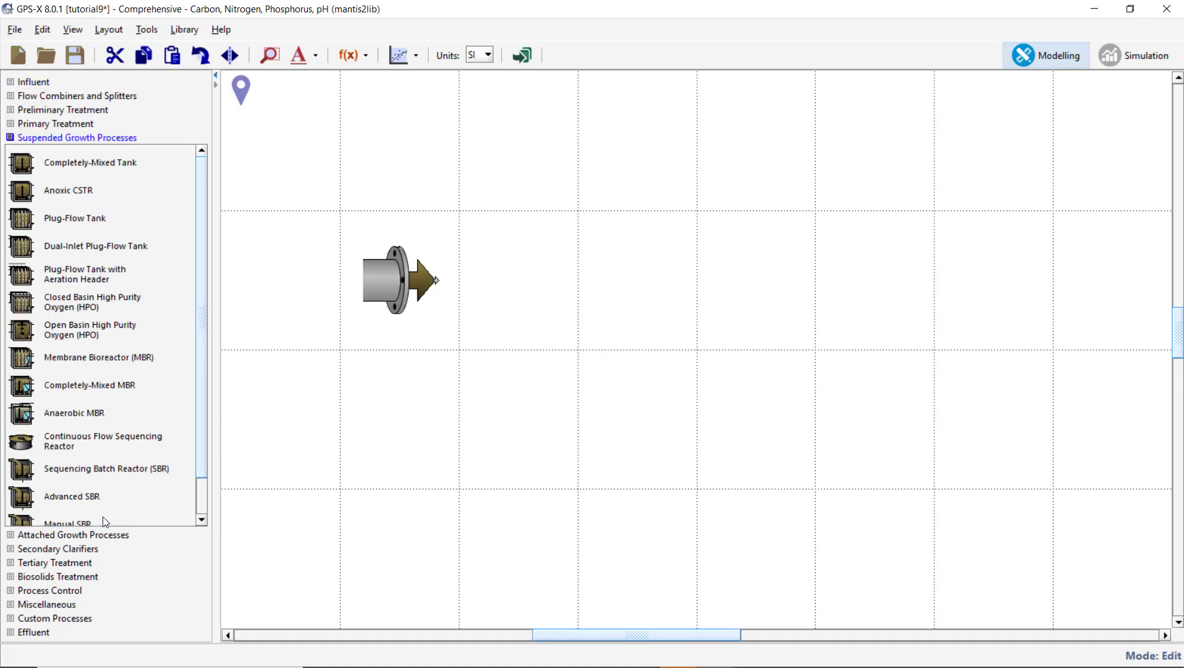
{"action": "left_click_drag", "start_coordinate": [72, 166], "coordinate": [405, 347]}
{"action": "left_click_drag", "start_coordinate": [494, 404], "coordinate": [506, 412]}
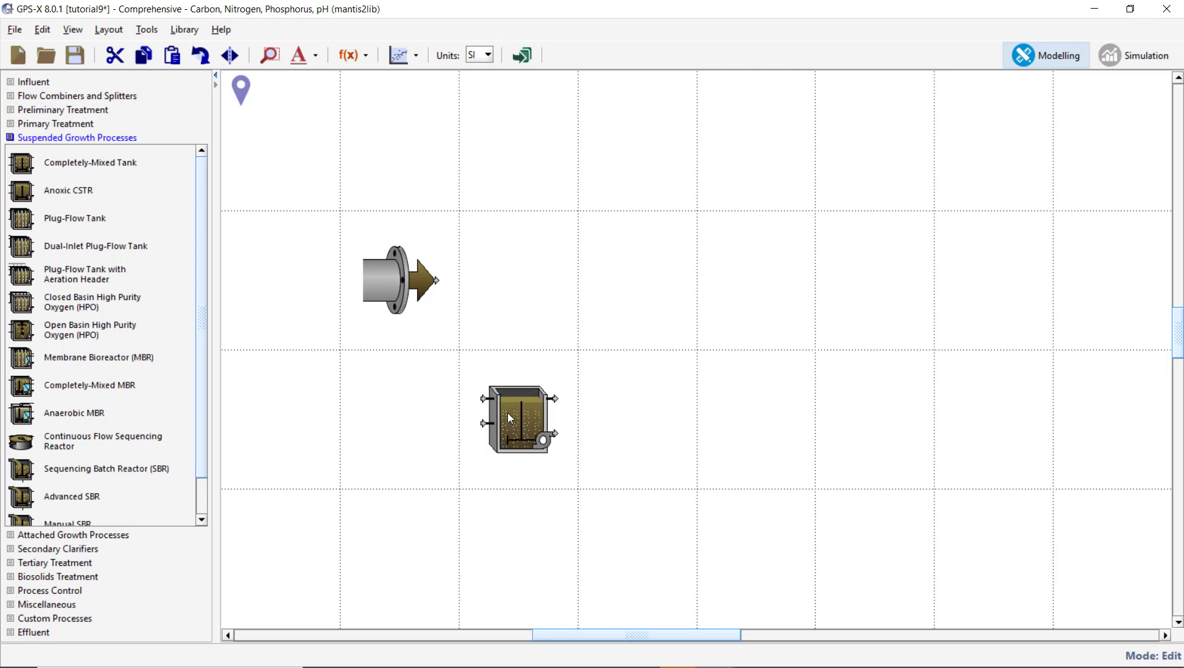
{"action": "right_click", "coordinate": [507, 413]}
{"action": "mouse_move", "coordinate": [580, 423]}
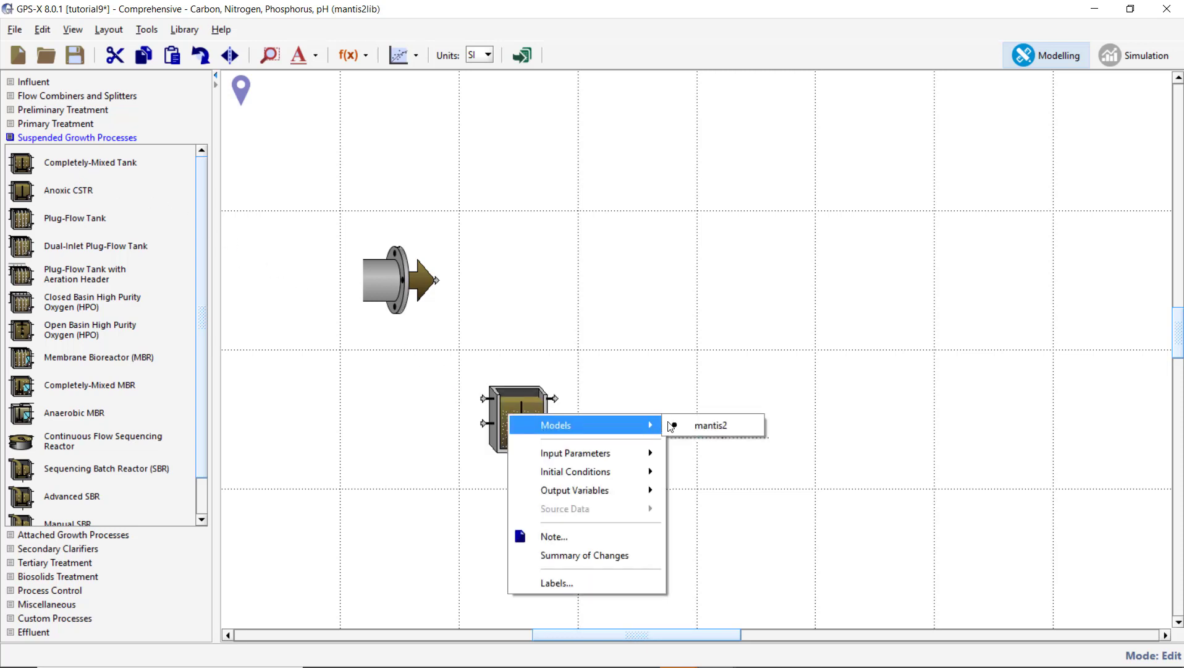
{"action": "left_click", "coordinate": [696, 424]}
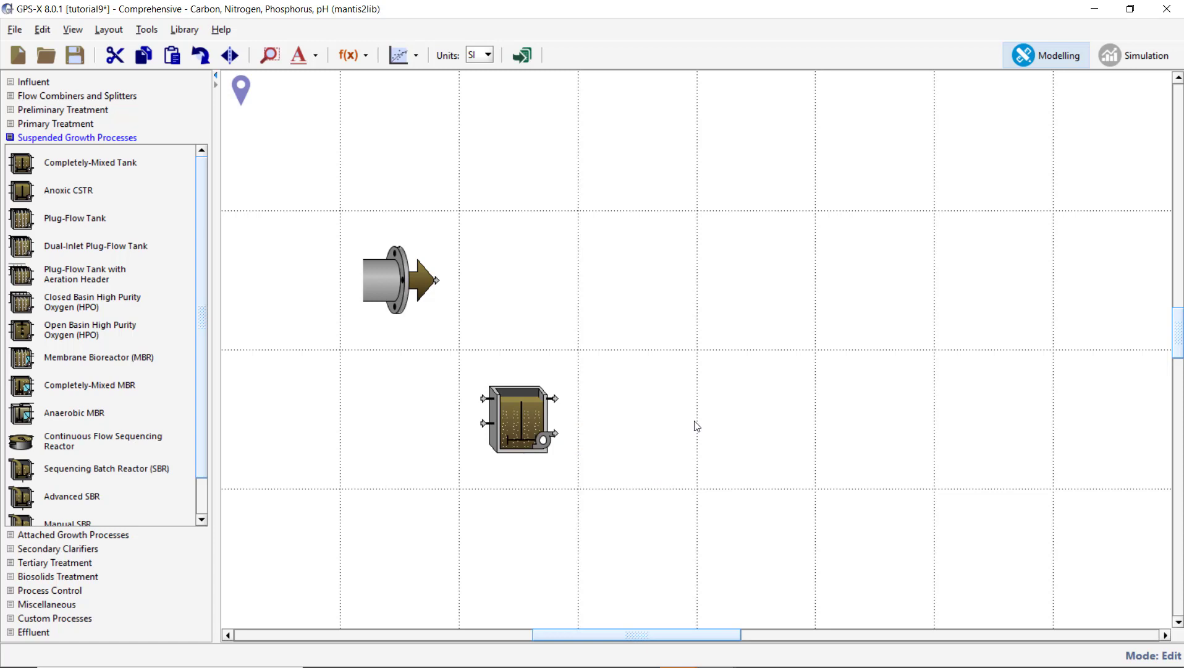
Step: Add a Rectangular Secondary Clarifier with the simple1d model right of the tank
{"action": "left_click", "coordinate": [134, 548]}
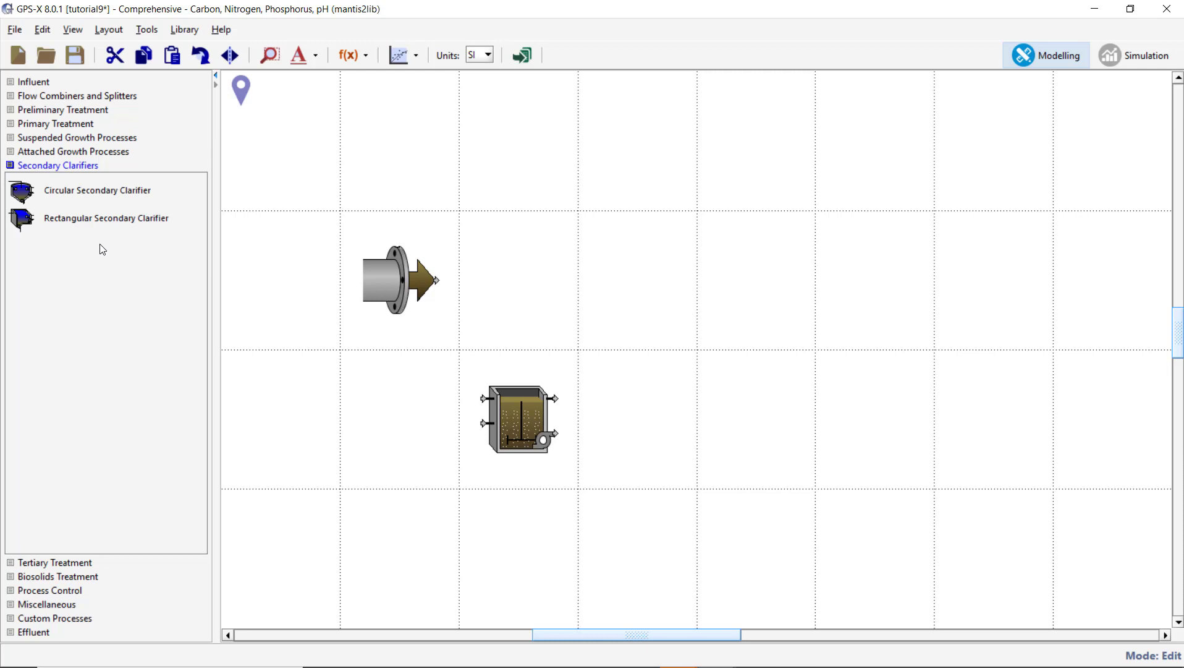
{"action": "left_click_drag", "start_coordinate": [98, 224], "coordinate": [456, 323]}
{"action": "left_click_drag", "start_coordinate": [636, 408], "coordinate": [639, 410]}
{"action": "right_click", "coordinate": [639, 409]}
{"action": "mouse_move", "coordinate": [720, 424]}
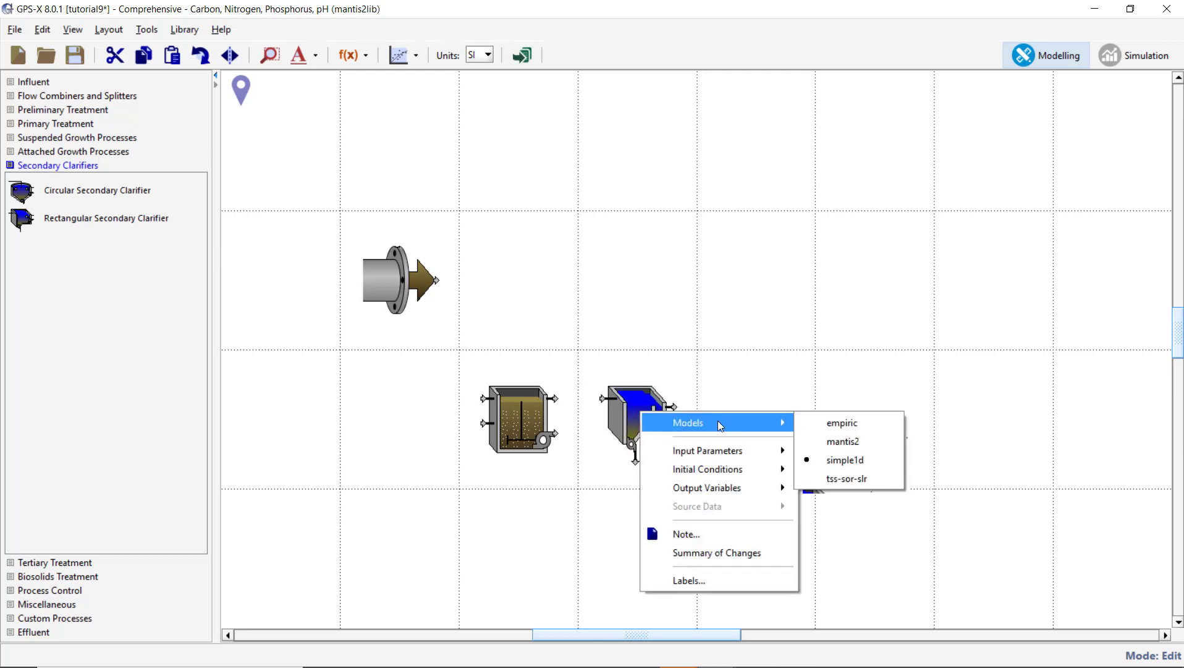
{"action": "left_click", "coordinate": [841, 459]}
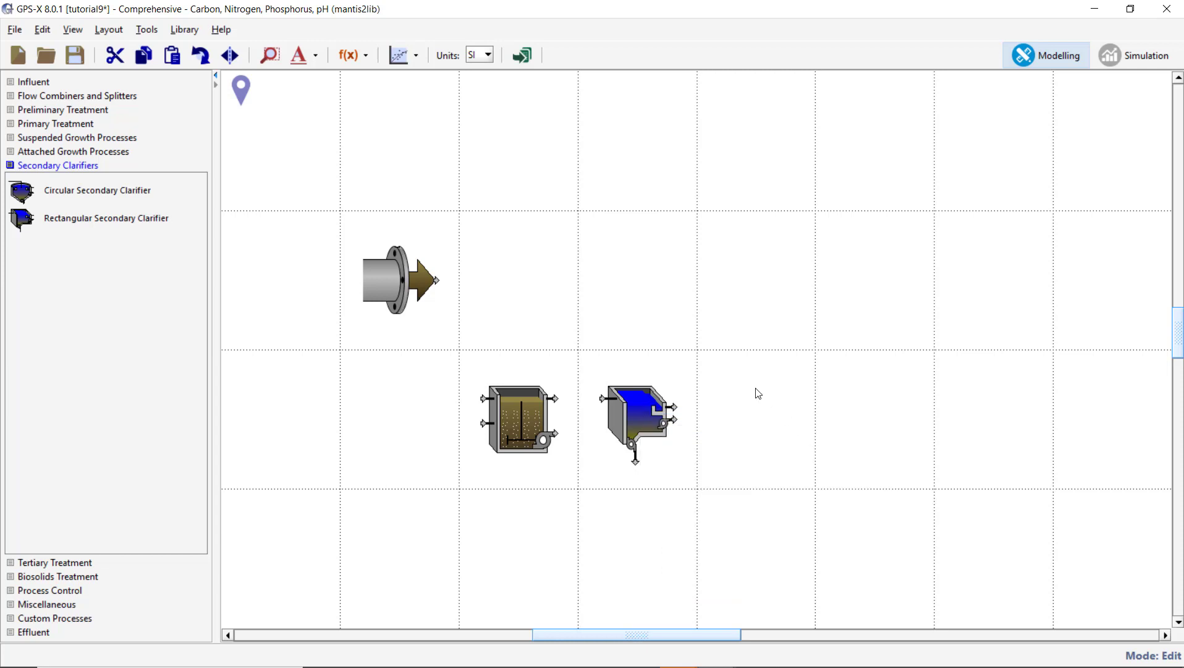
Step: Show stream number labels and pipe influent to tank to clarifier, returning underflow to the tank
{"action": "left_click", "coordinate": [319, 64]}
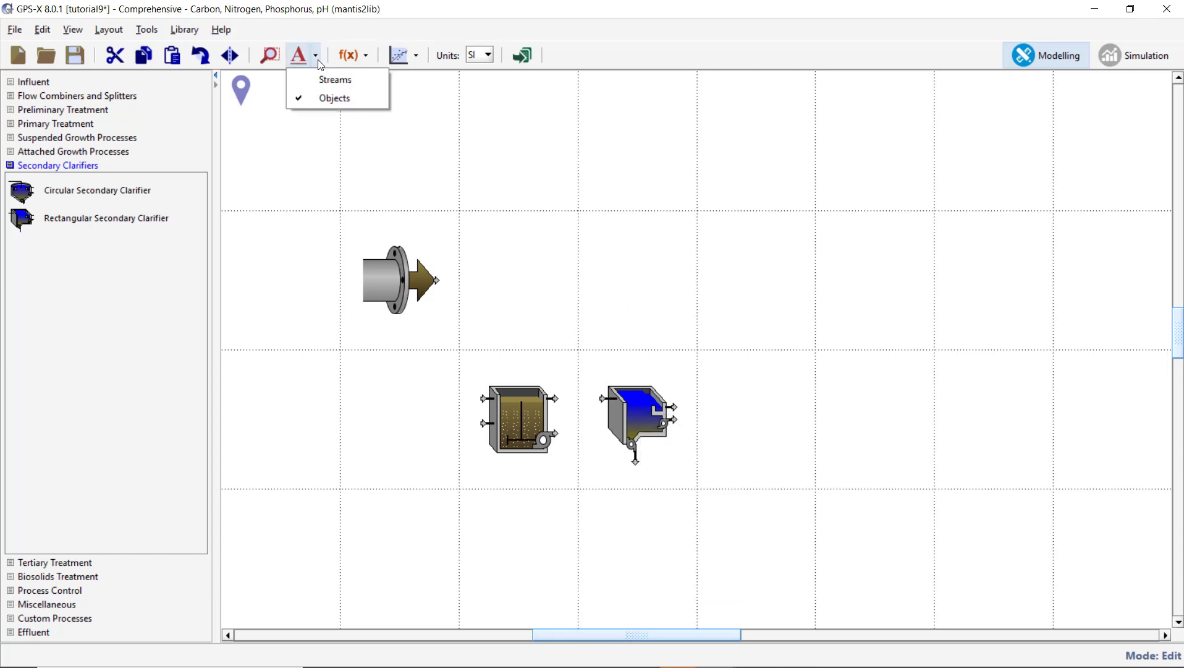
{"action": "left_click", "coordinate": [315, 77]}
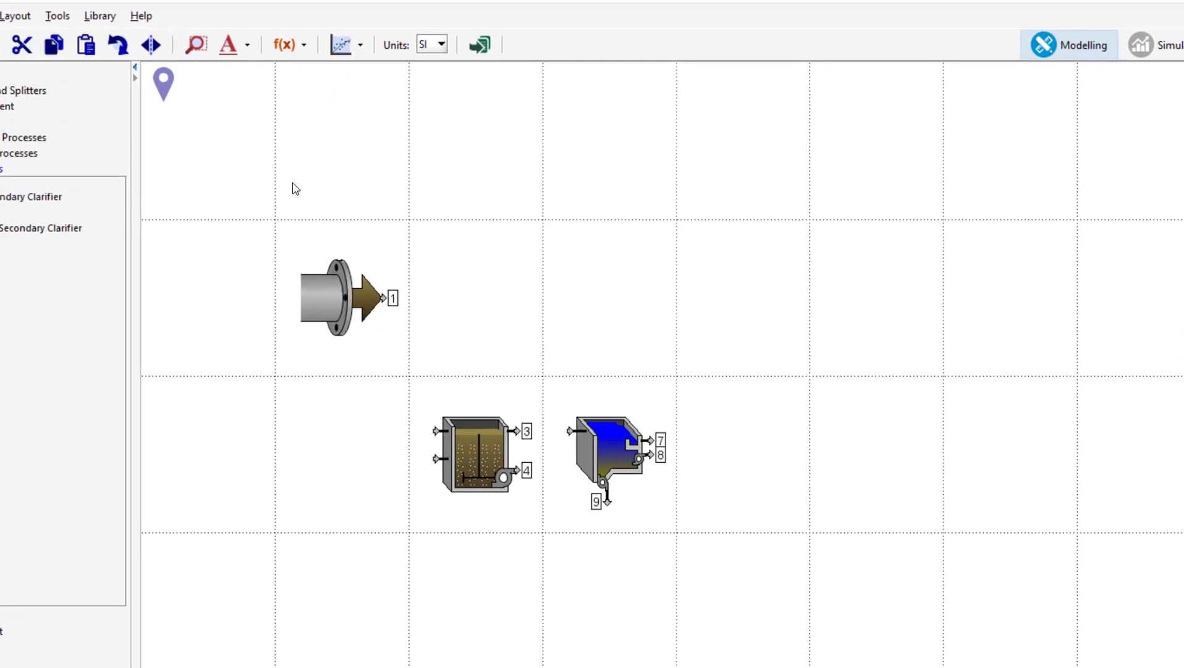
{"action": "left_click_drag", "start_coordinate": [383, 316], "coordinate": [435, 431]}
{"action": "left_click_drag", "start_coordinate": [518, 432], "coordinate": [570, 431]}
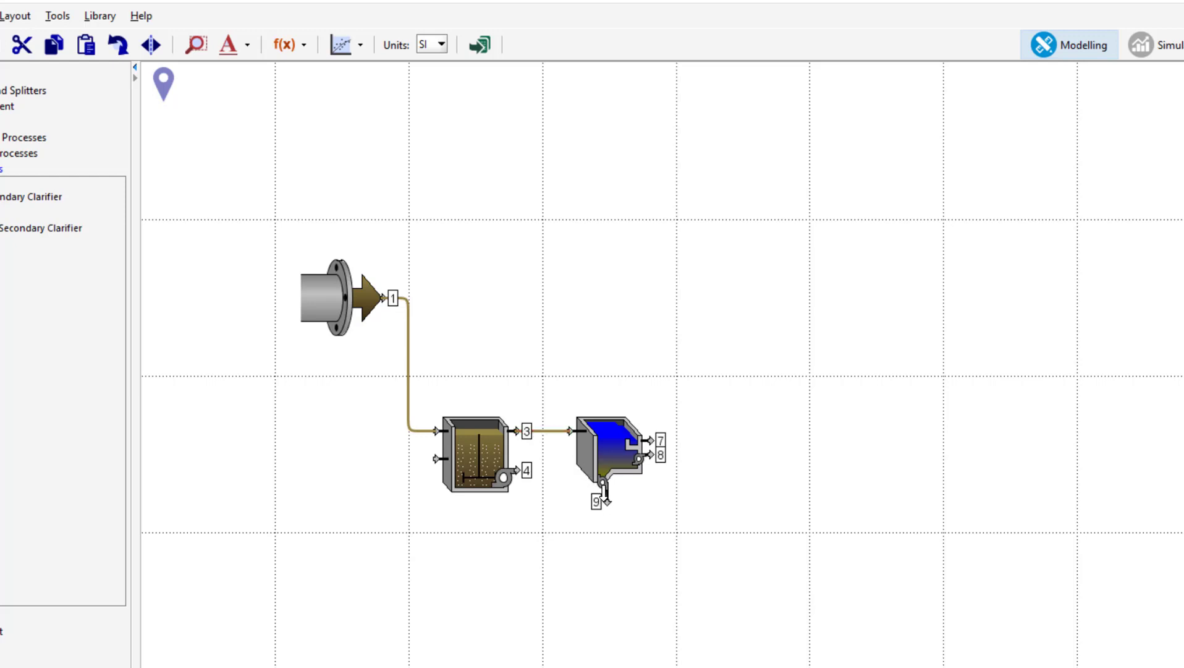
{"action": "left_click_drag", "start_coordinate": [606, 500], "coordinate": [434, 458]}
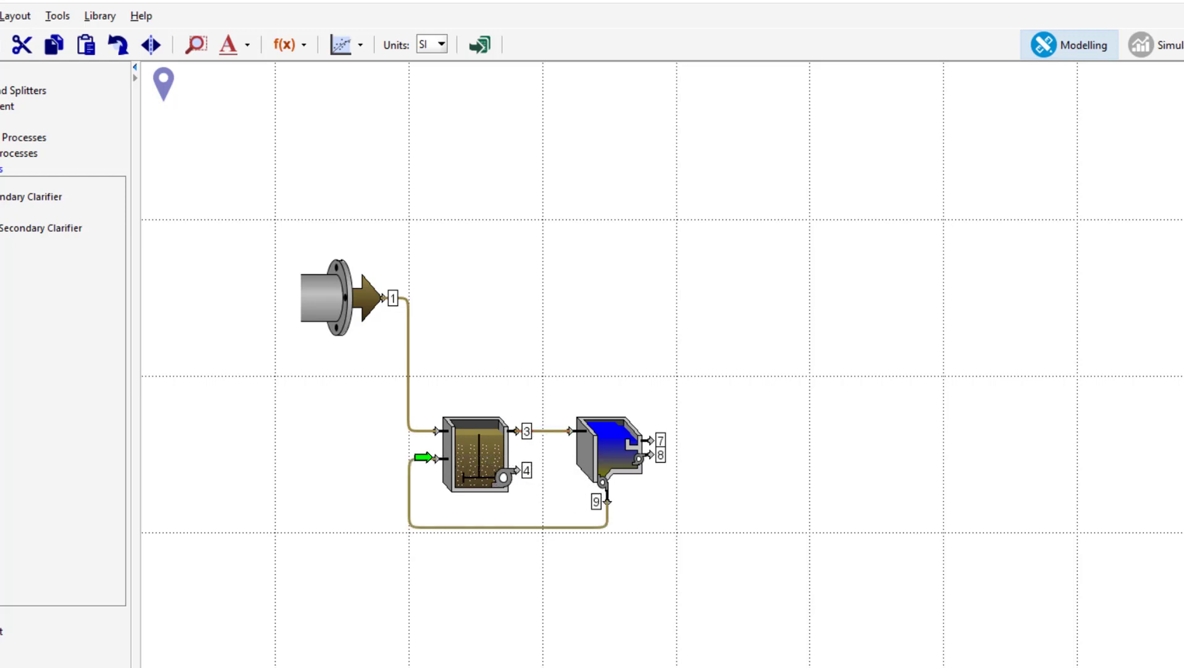
Step: Label the influent unit 'Influent' and its stream 'wwinf'
{"action": "right_click", "coordinate": [342, 311]}
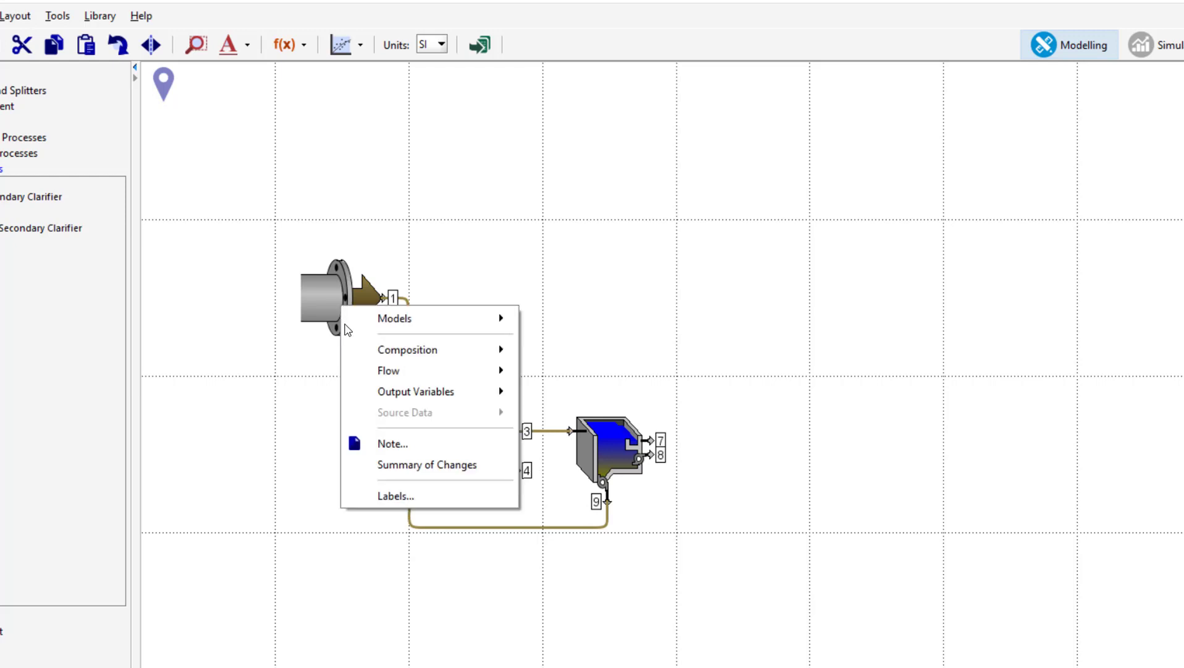
{"action": "left_click", "coordinate": [380, 497]}
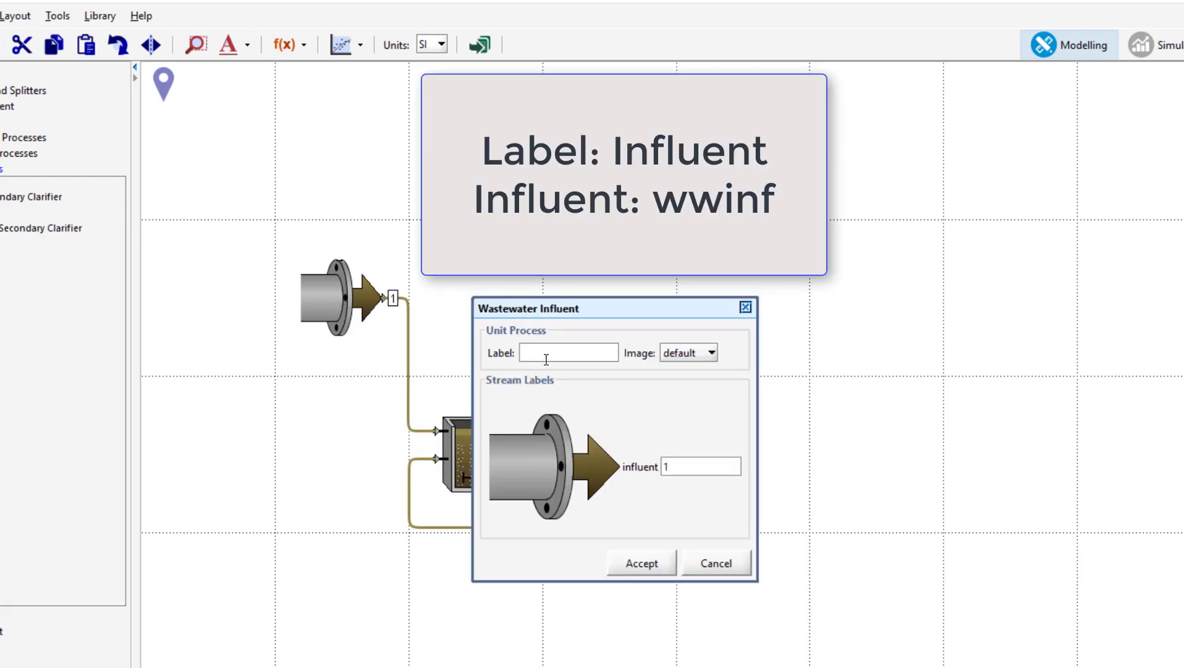
{"action": "type", "text": "Influent"}
{"action": "double_click", "coordinate": [686, 465]}
{"action": "type", "text": "wwinf"}
{"action": "left_click", "coordinate": [641, 563]}
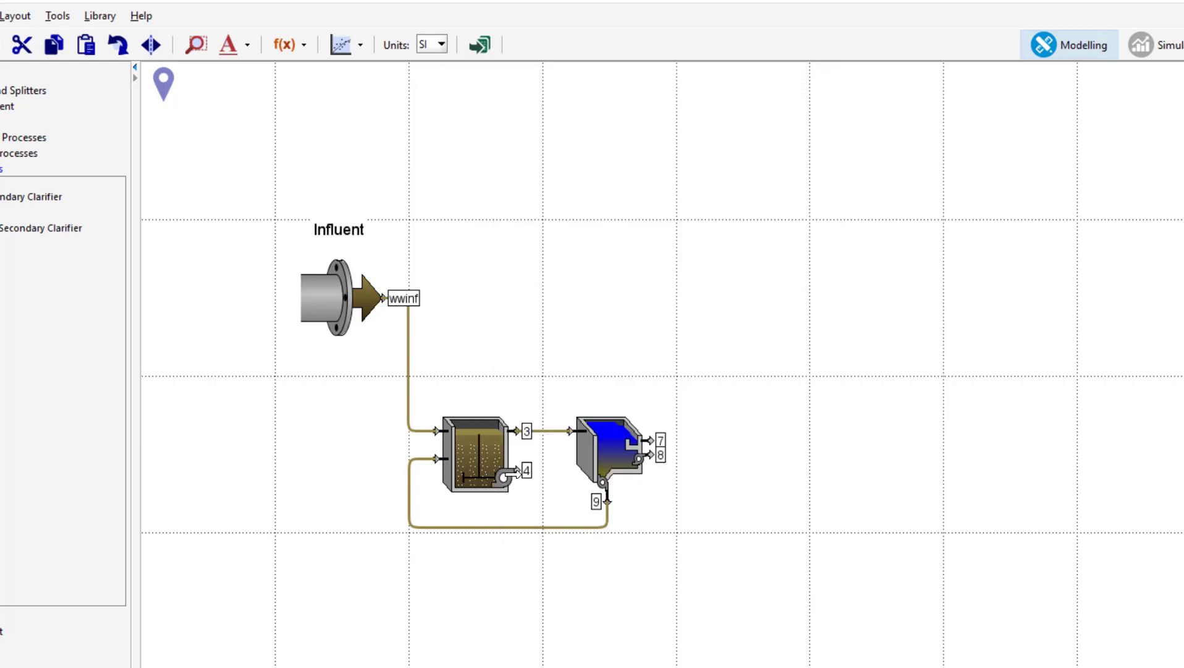
Step: Label the tank 'CSTR' and name its streams mlss, pmp and ras
{"action": "right_click", "coordinate": [490, 450]}
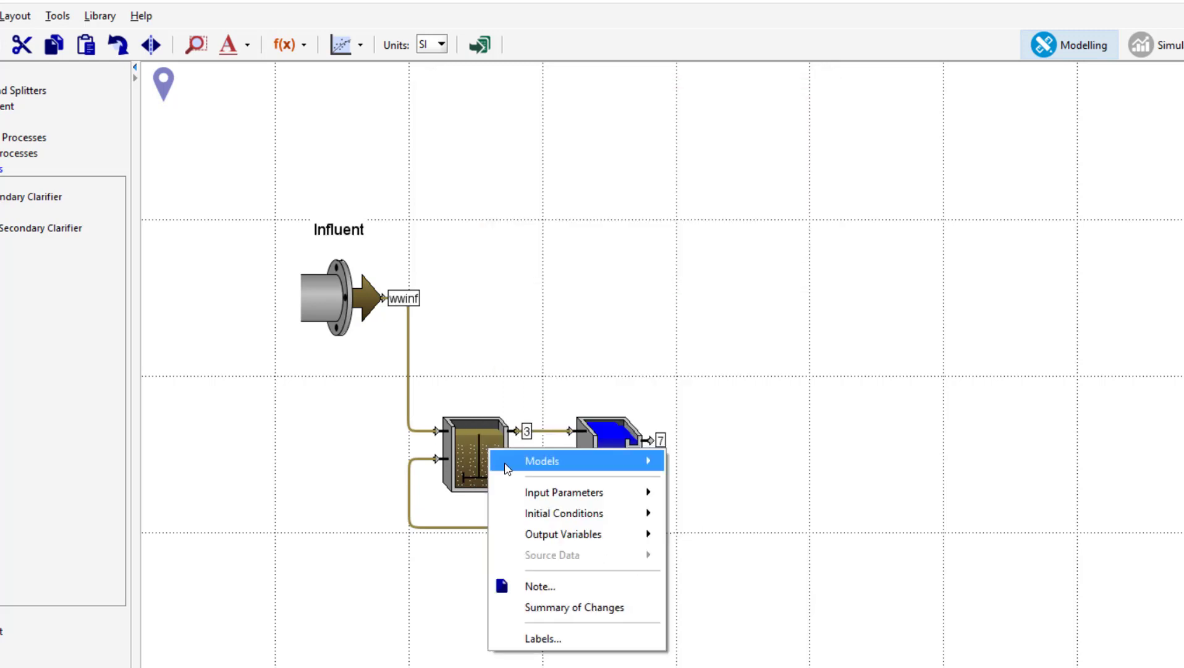
{"action": "left_click", "coordinate": [563, 637]}
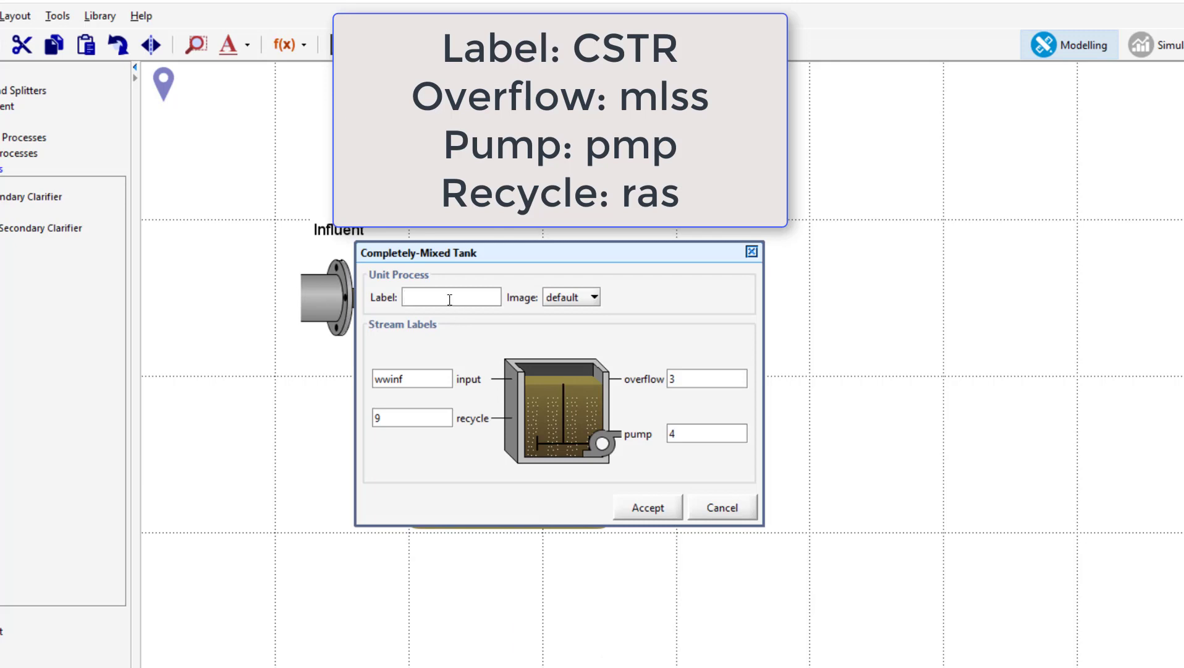
{"action": "left_click", "coordinate": [450, 300]}
{"action": "type", "text": "CSTR"}
{"action": "double_click", "coordinate": [685, 379]}
{"action": "type", "text": "mlss"}
{"action": "double_click", "coordinate": [683, 433]}
{"action": "type", "text": "pmp"}
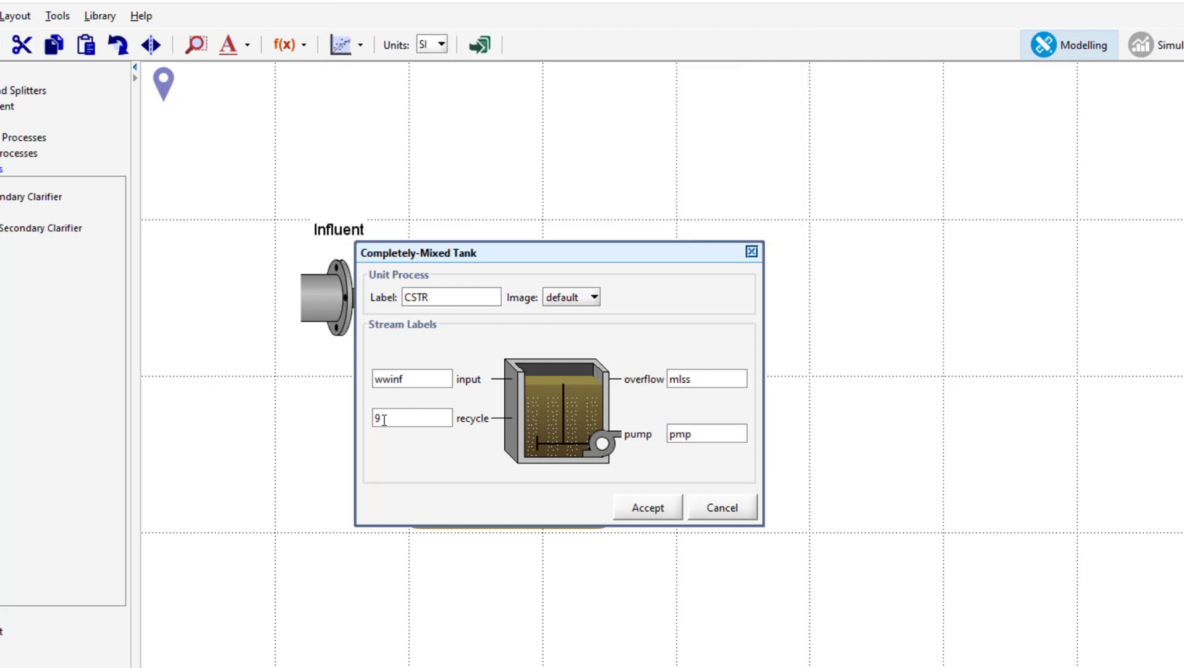
{"action": "double_click", "coordinate": [379, 418]}
{"action": "type", "text": "ras"}
{"action": "left_click", "coordinate": [635, 514]}
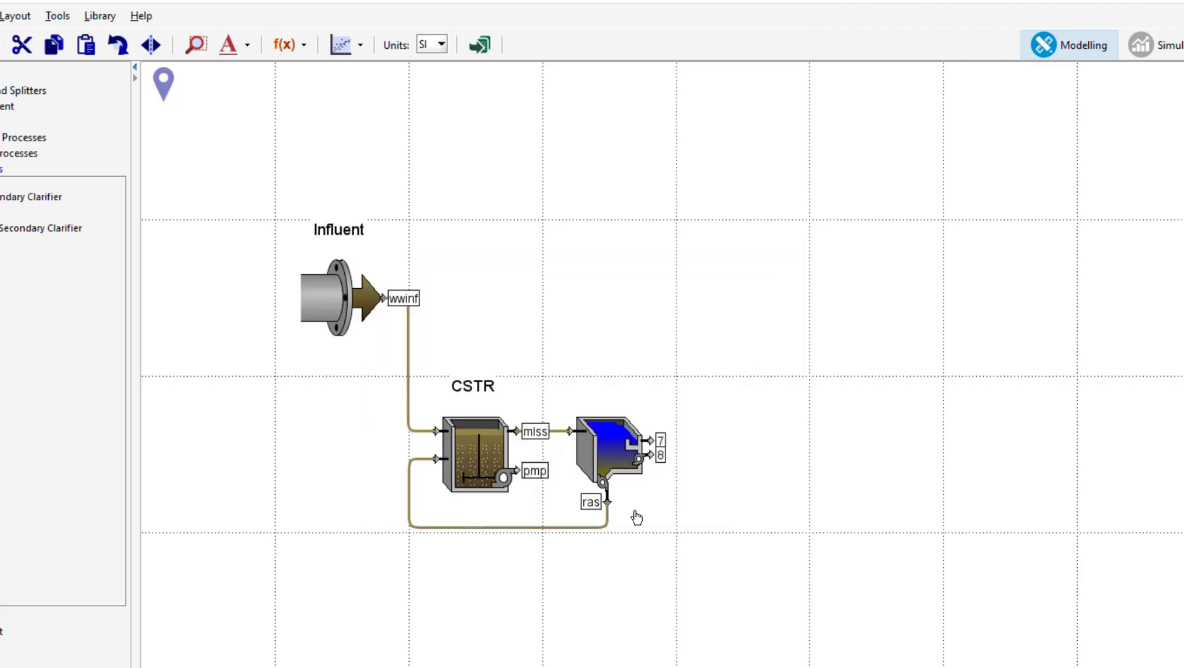
Step: Label the clarifier 'Final Clarifier' and name its streams fe and was
{"action": "right_click", "coordinate": [612, 451]}
{"action": "left_click", "coordinate": [659, 642]}
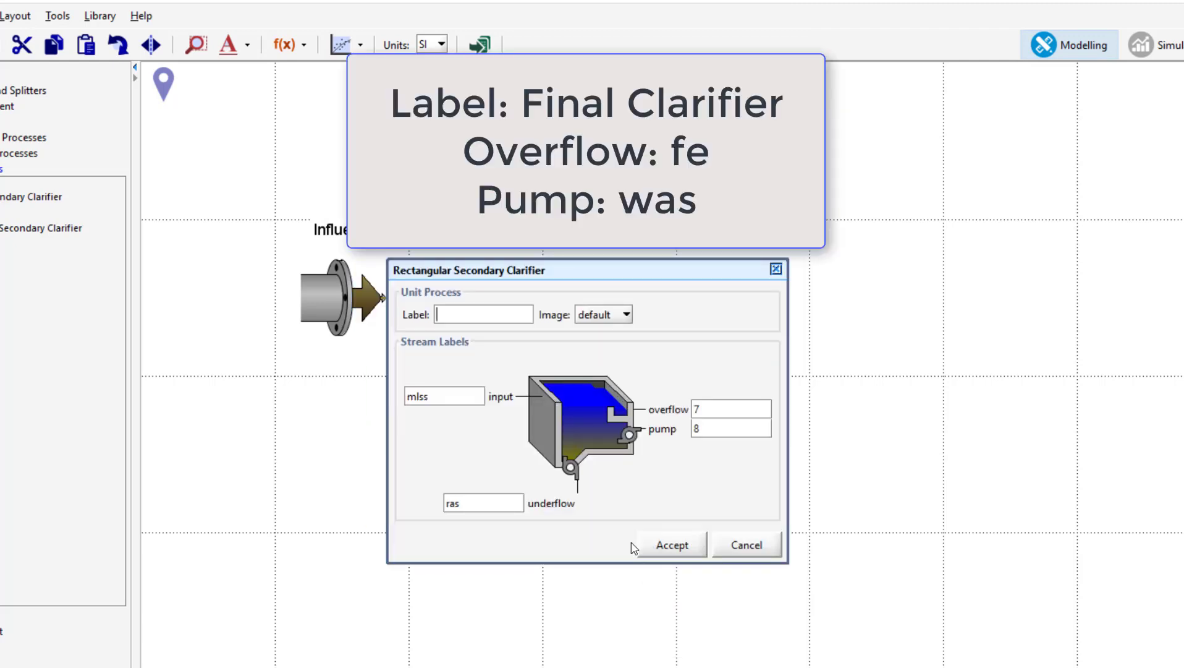
{"action": "left_click", "coordinate": [481, 318]}
{"action": "type", "text": "Final Clarifier"}
{"action": "double_click", "coordinate": [710, 409]}
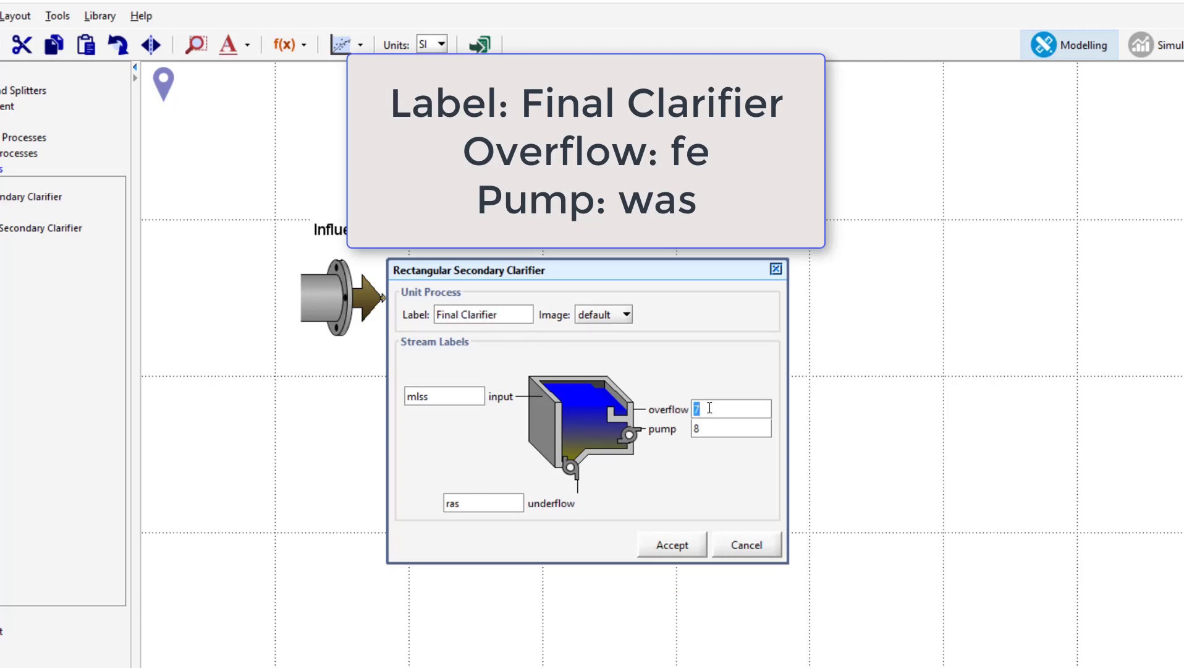
{"action": "type", "text": "fe"}
{"action": "double_click", "coordinate": [712, 428]}
{"action": "type", "text": "was"}
{"action": "left_click", "coordinate": [675, 545]}
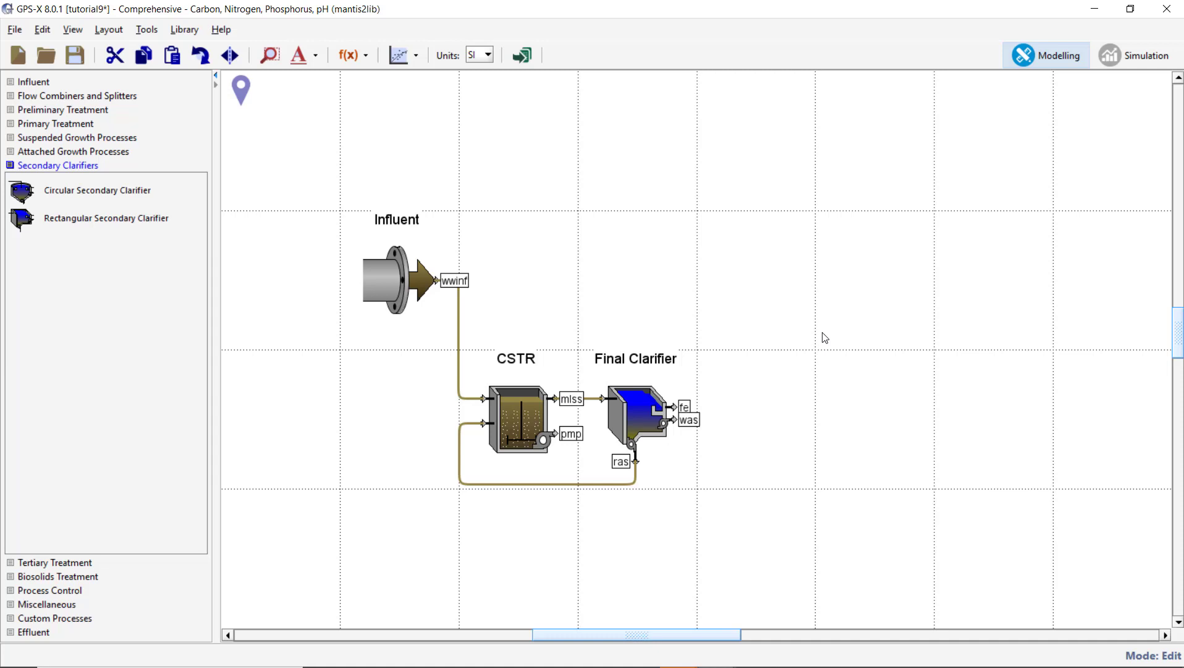
Step: Switch to Simulation mode and add a scenario named Sinusoidal based on the Base Model
{"action": "left_click", "coordinate": [1110, 62]}
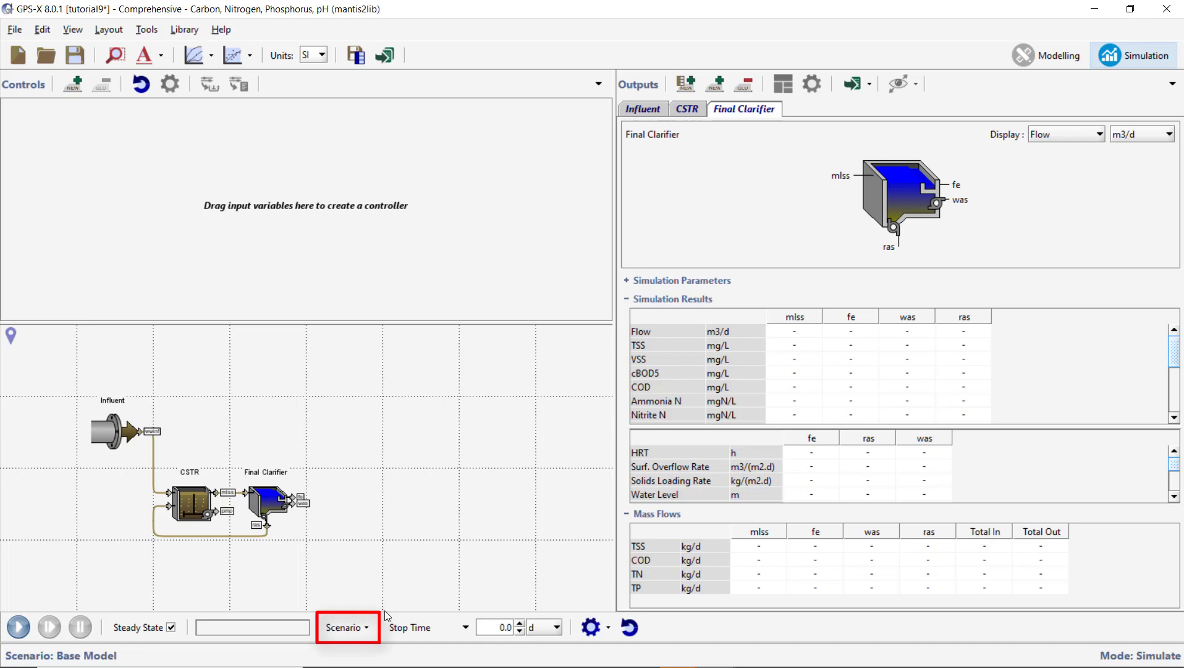
{"action": "left_click", "coordinate": [374, 626]}
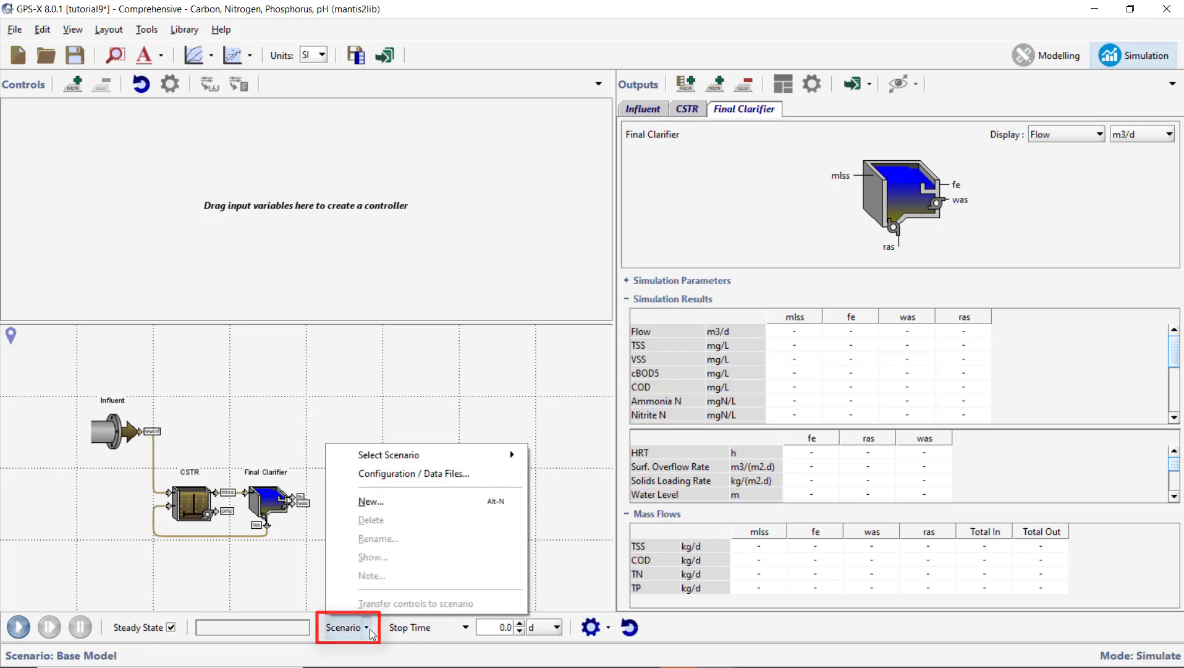
{"action": "left_click", "coordinate": [389, 502]}
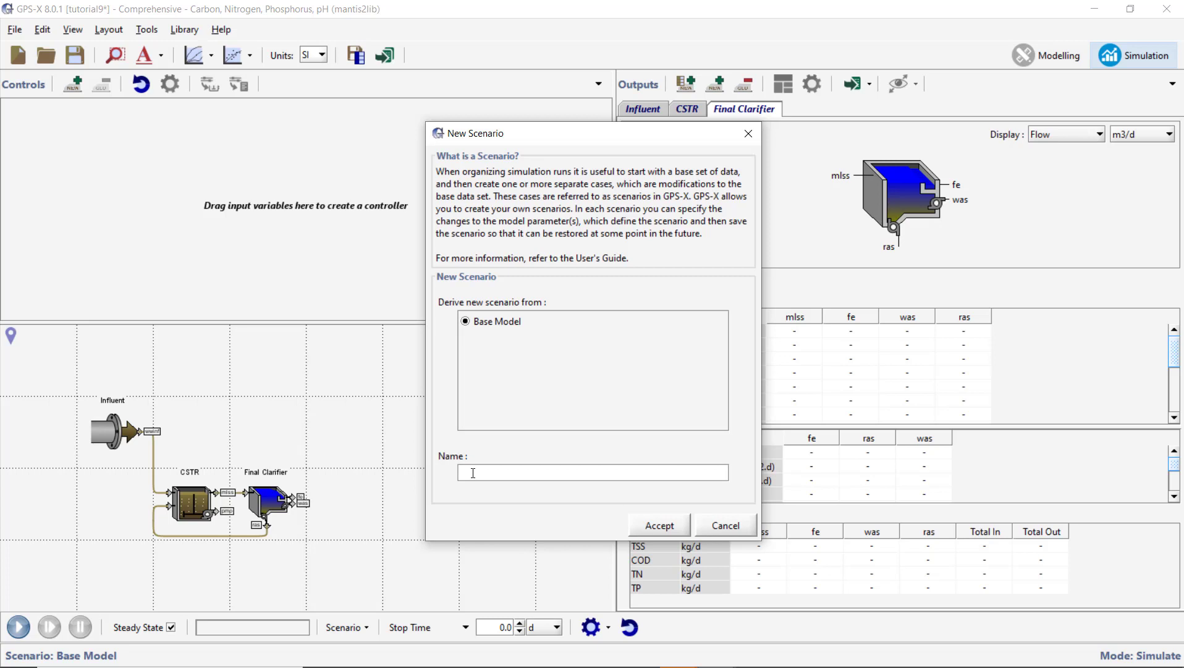
{"action": "type", "text": "Simu"}
{"action": "type", "text": "soidal"}
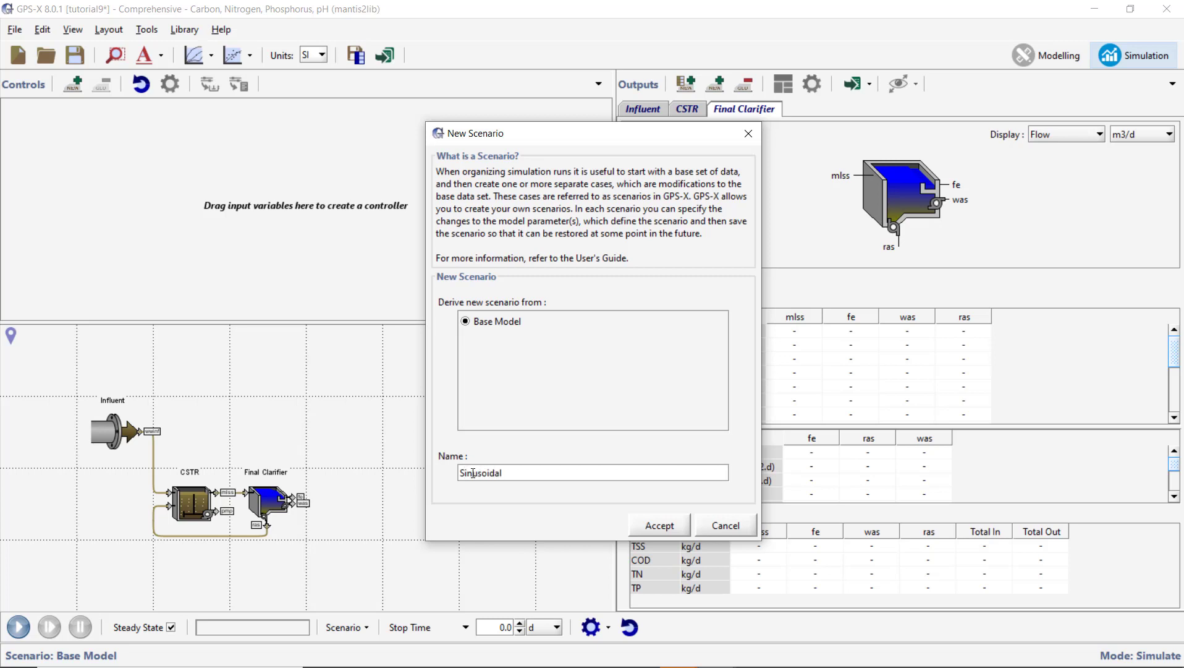
{"action": "left_click", "coordinate": [641, 525]}
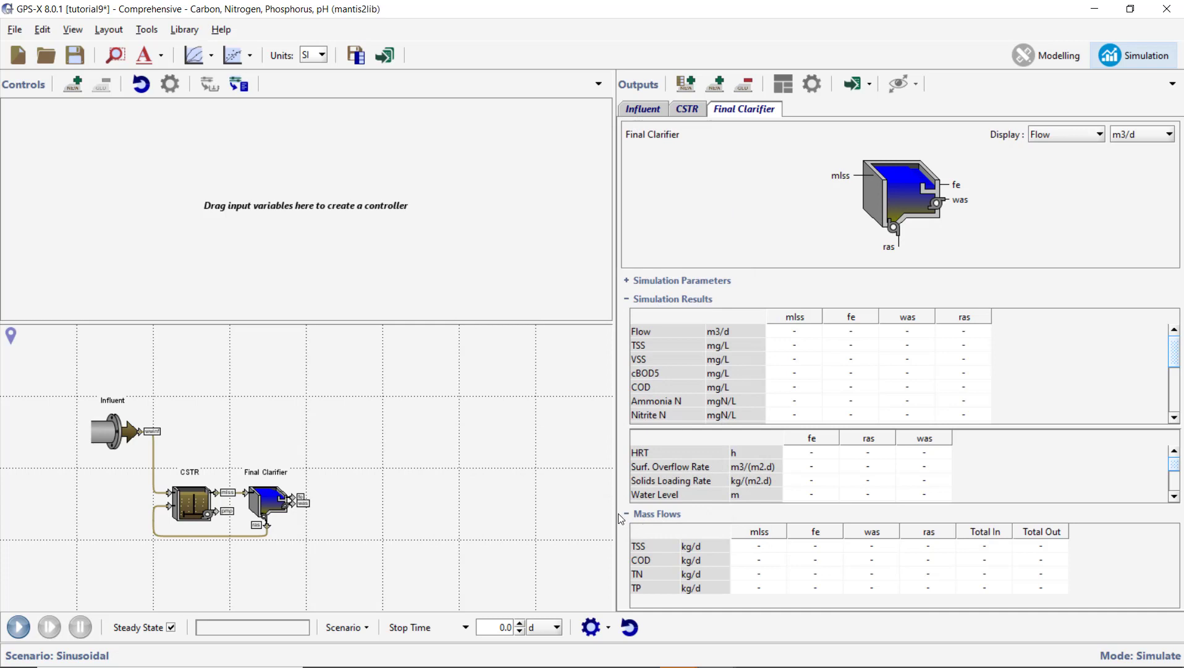
Step: Make the influent flow Sinusoidal at 5000 m3/d and add it as a control slider
{"action": "right_click", "coordinate": [112, 419]}
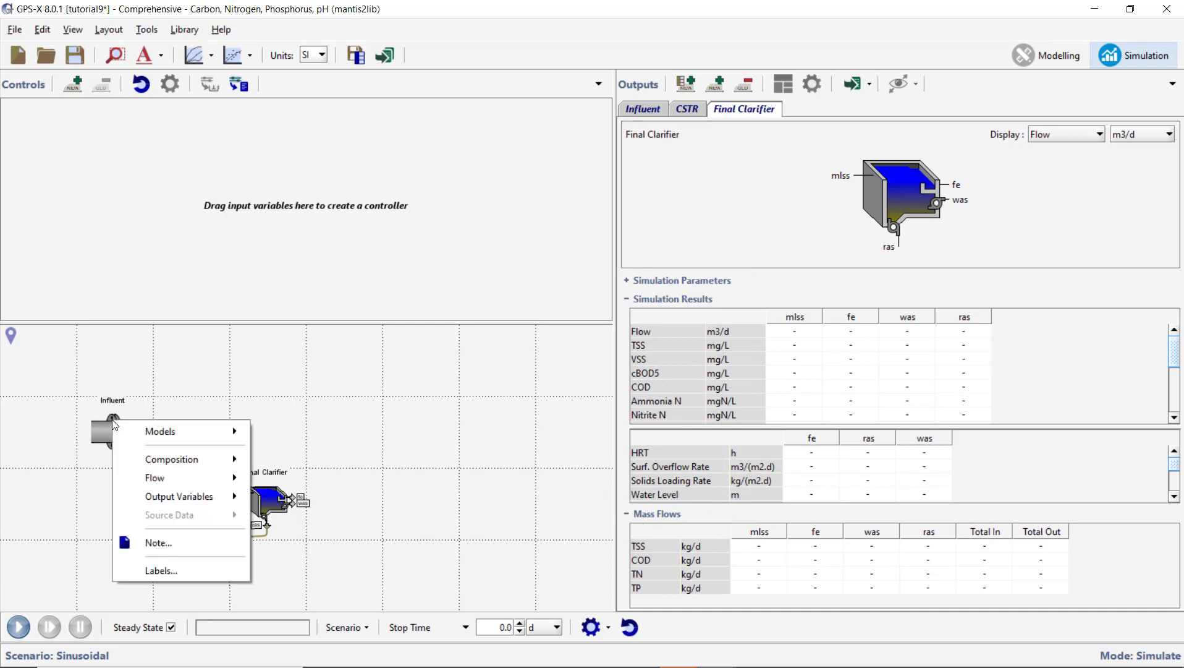
{"action": "mouse_move", "coordinate": [207, 476]}
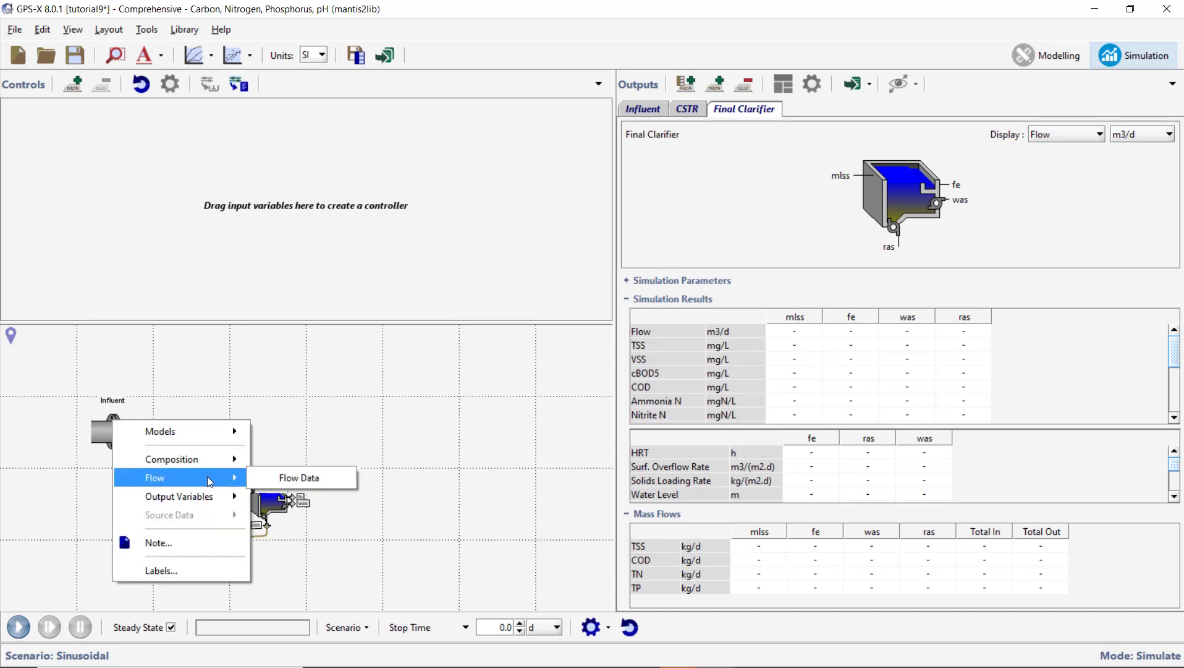
{"action": "left_click", "coordinate": [256, 477]}
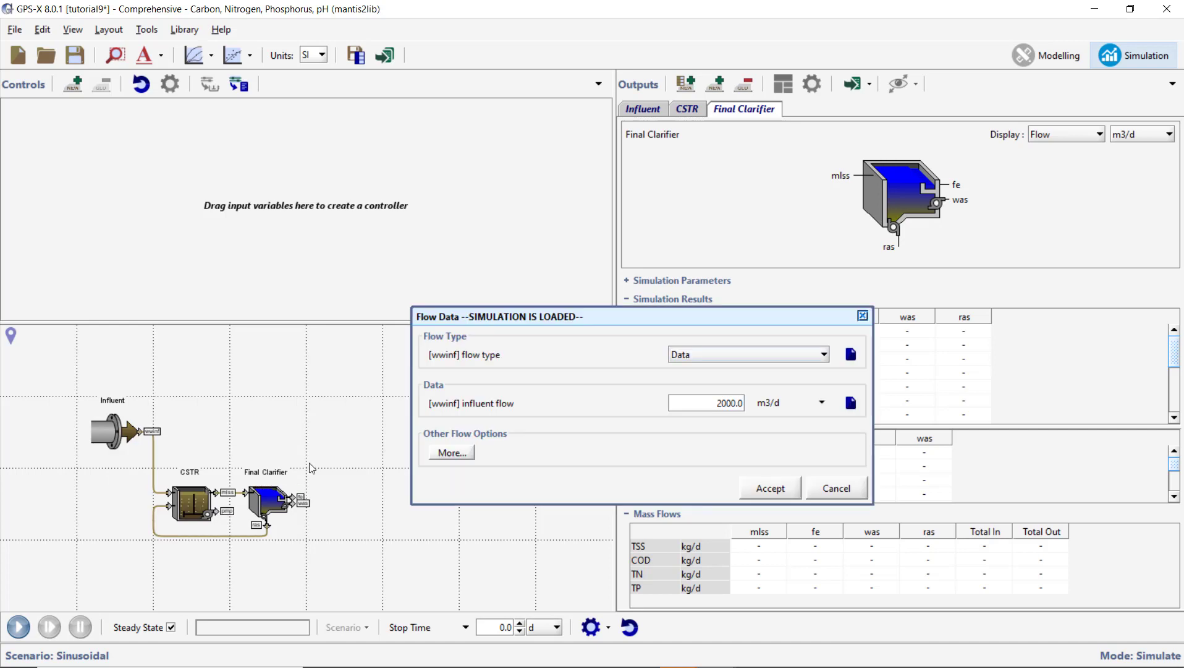
{"action": "left_click", "coordinate": [701, 356]}
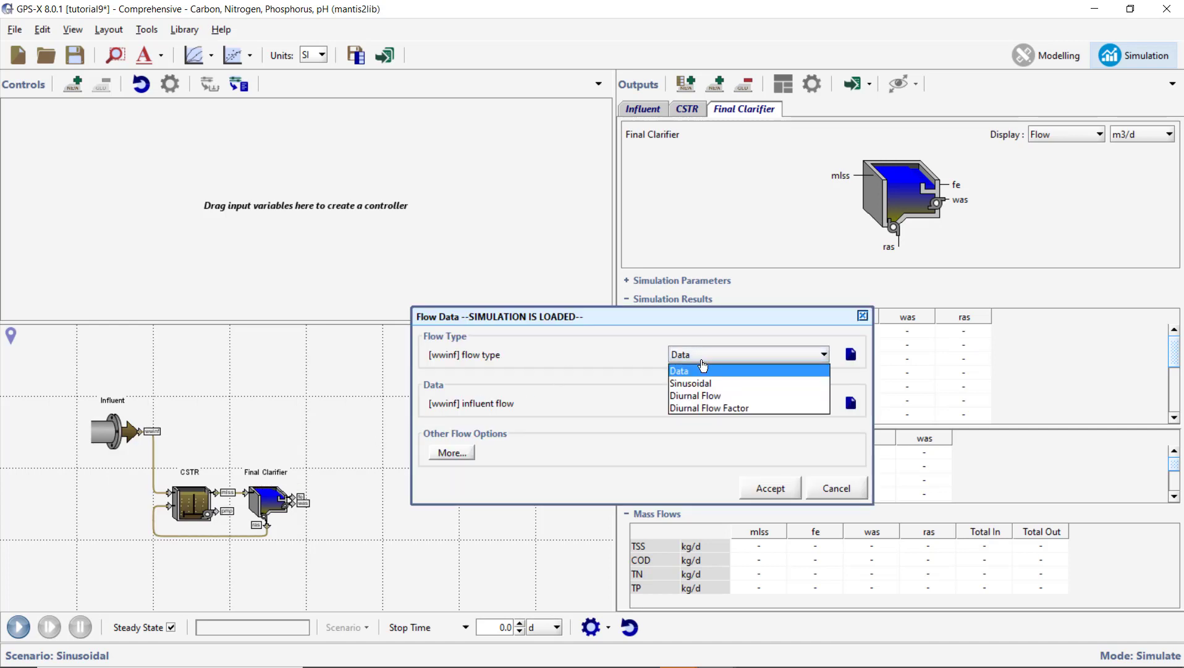
{"action": "left_click", "coordinate": [705, 385]}
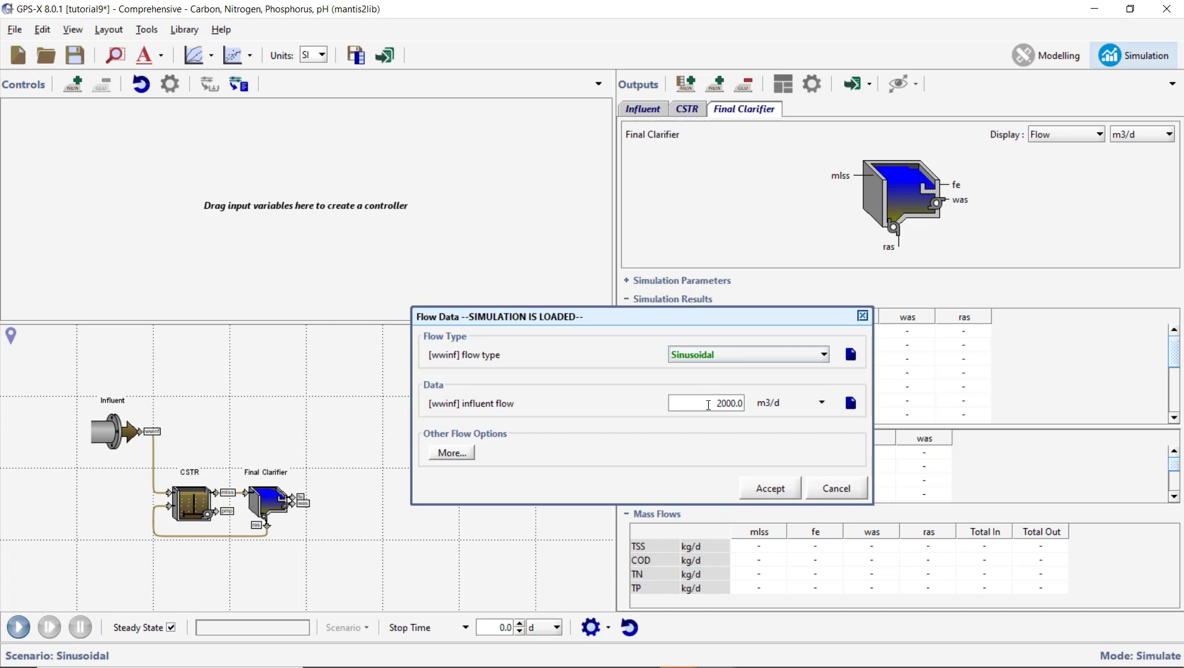
{"action": "double_click", "coordinate": [709, 404]}
{"action": "type", "text": "5000"}
{"action": "key", "text": "Return"}
{"action": "left_click_drag", "start_coordinate": [280, 181], "coordinate": [244, 155]}
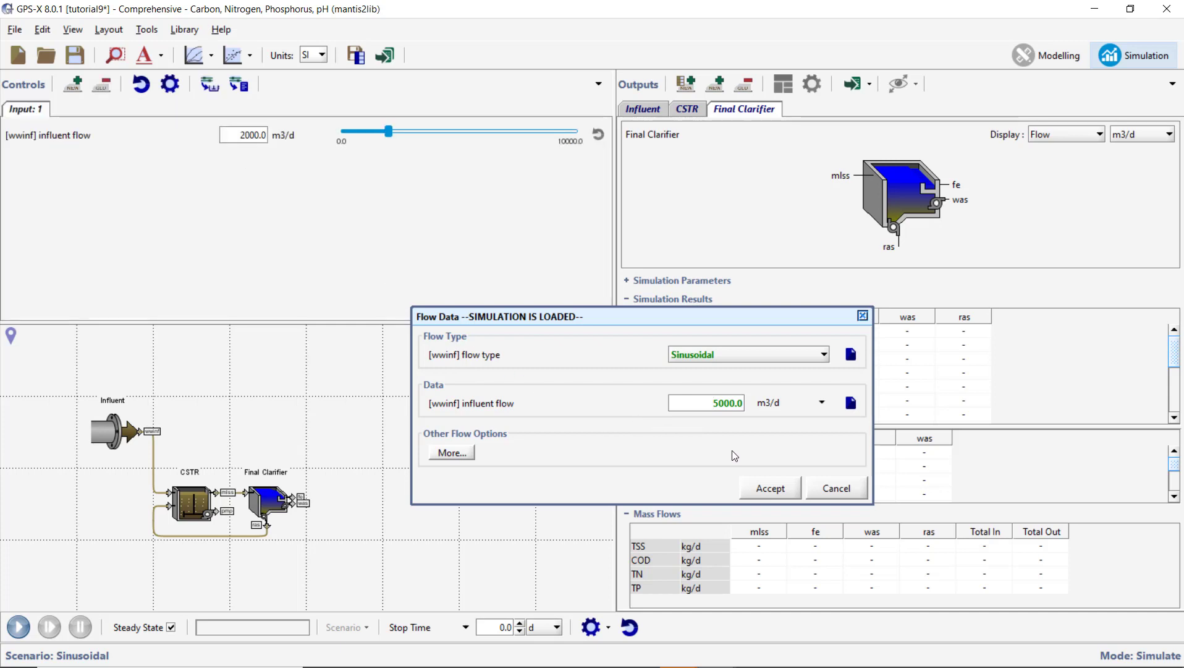
{"action": "left_click", "coordinate": [768, 491]}
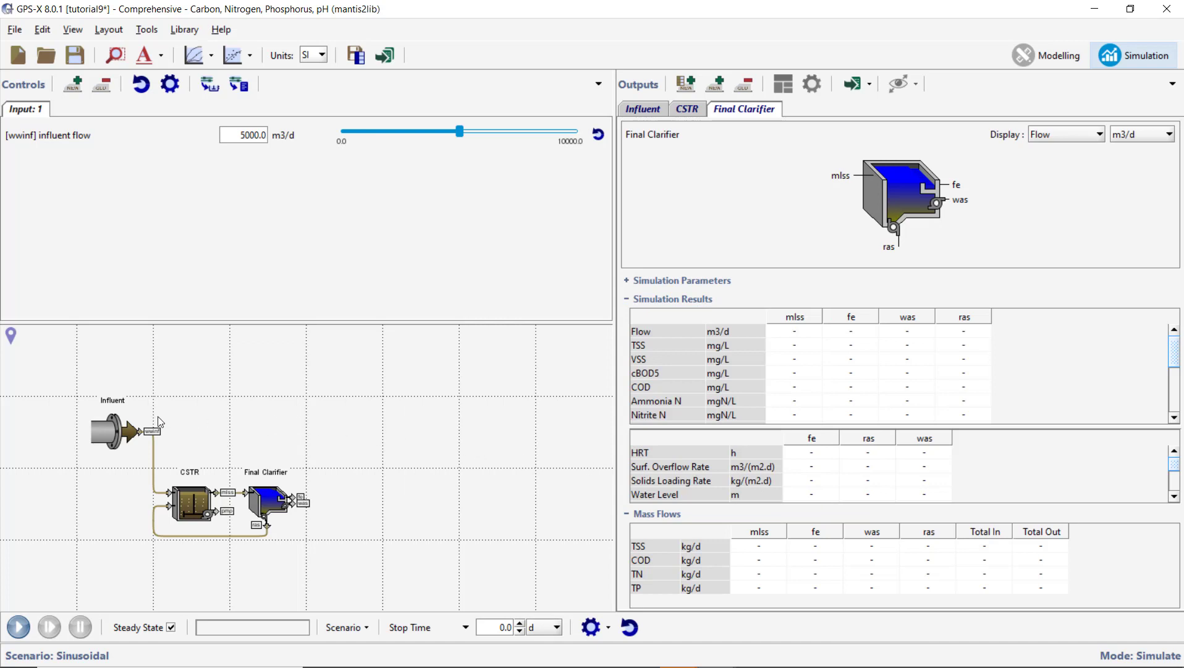
Step: Change the influent loadtype from Data to Sinusoidal in Load Type Options
{"action": "right_click", "coordinate": [116, 427]}
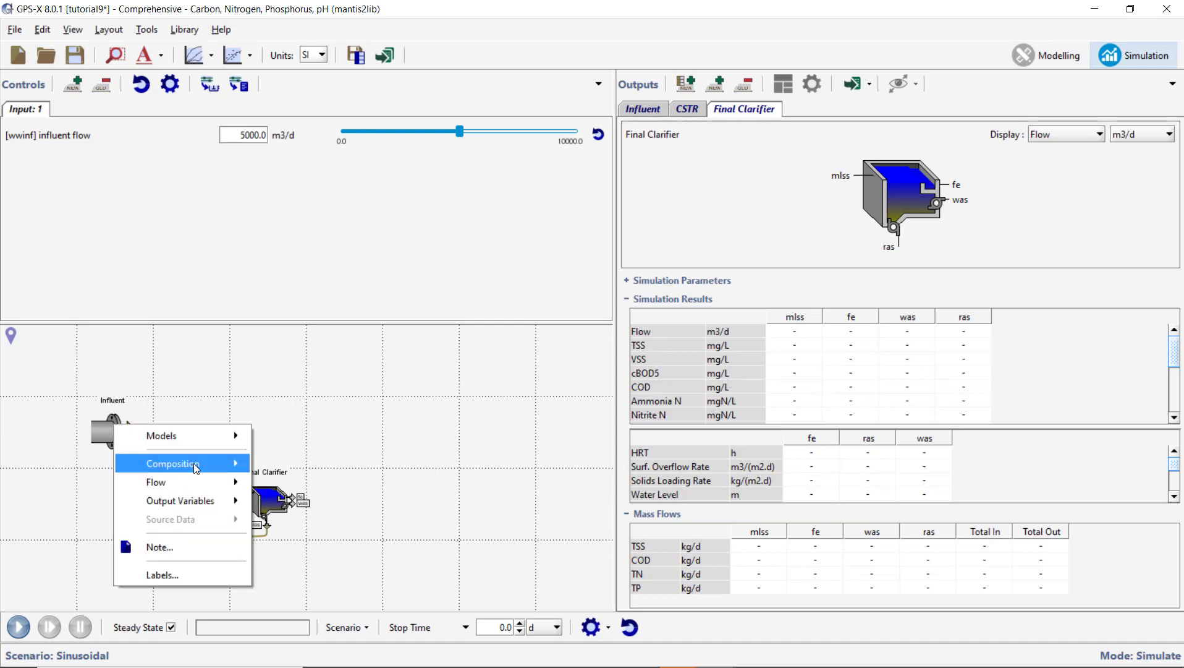
{"action": "mouse_move", "coordinate": [244, 466]}
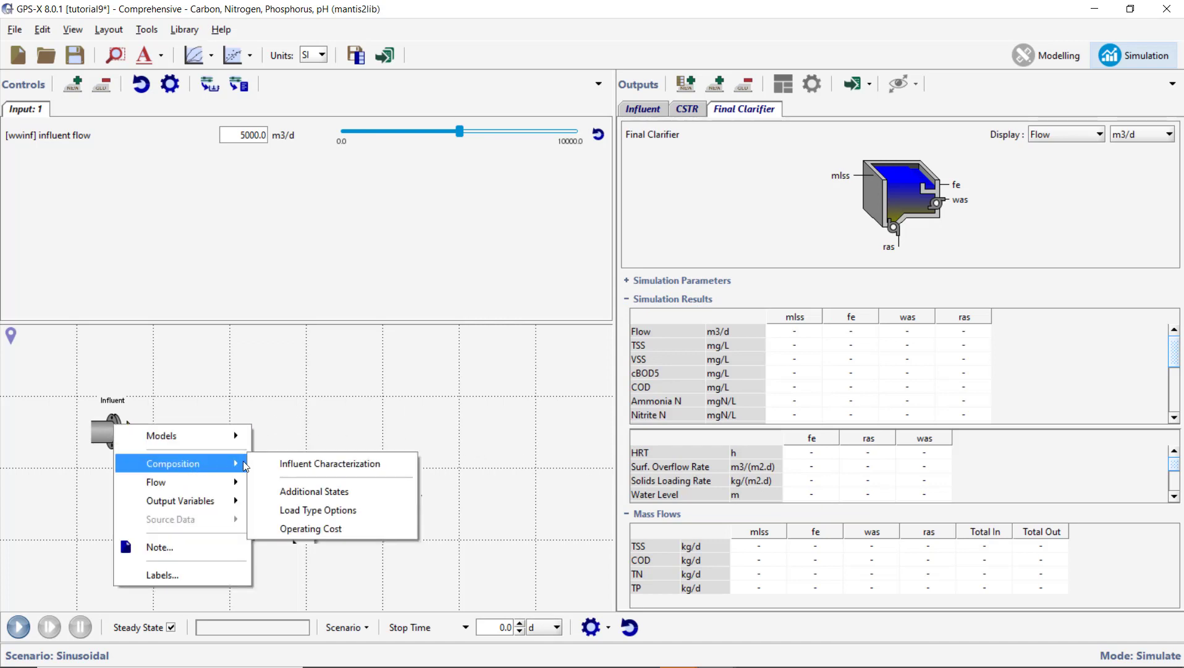
{"action": "left_click", "coordinate": [311, 510]}
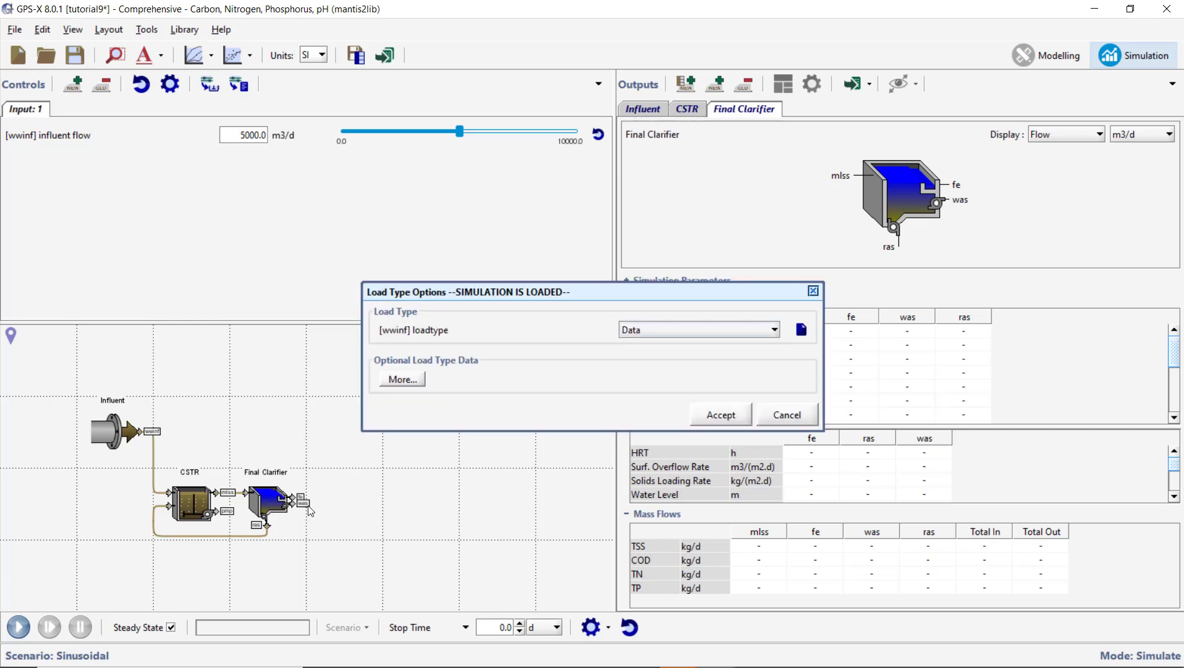
{"action": "left_click", "coordinate": [674, 335]}
{"action": "left_click", "coordinate": [673, 354]}
{"action": "left_click", "coordinate": [706, 414]}
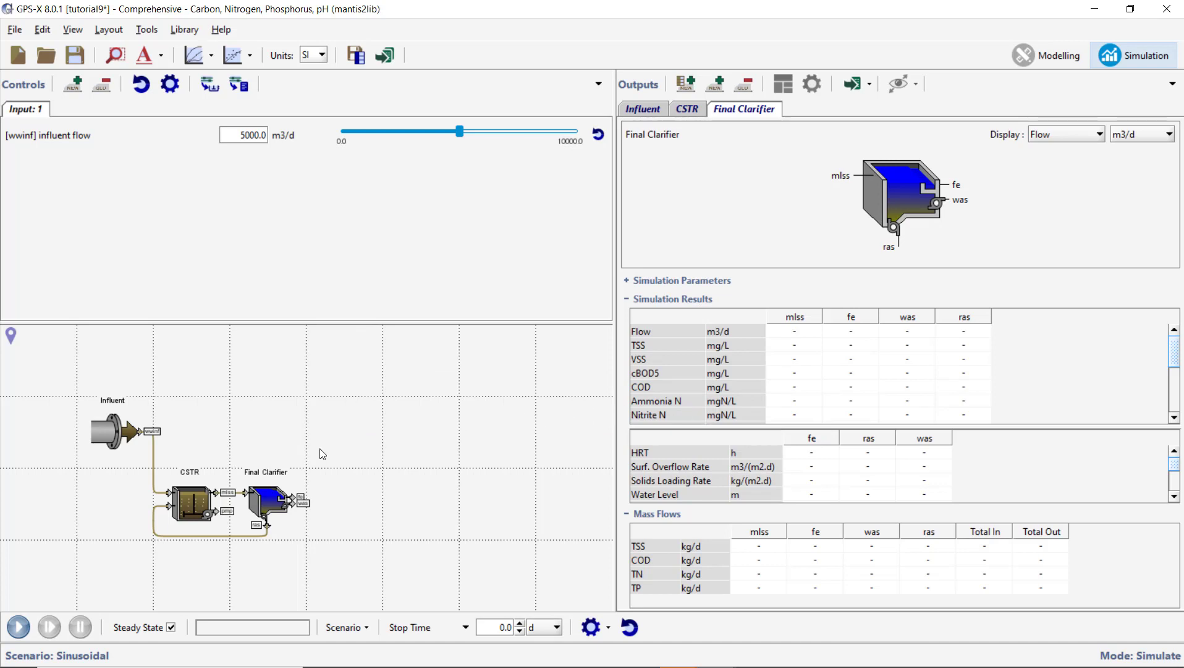
Step: Set CSTR oxygen transfer to Entering Airflow at 15000 m3/d and add airflow as a slider
{"action": "right_click", "coordinate": [195, 503]}
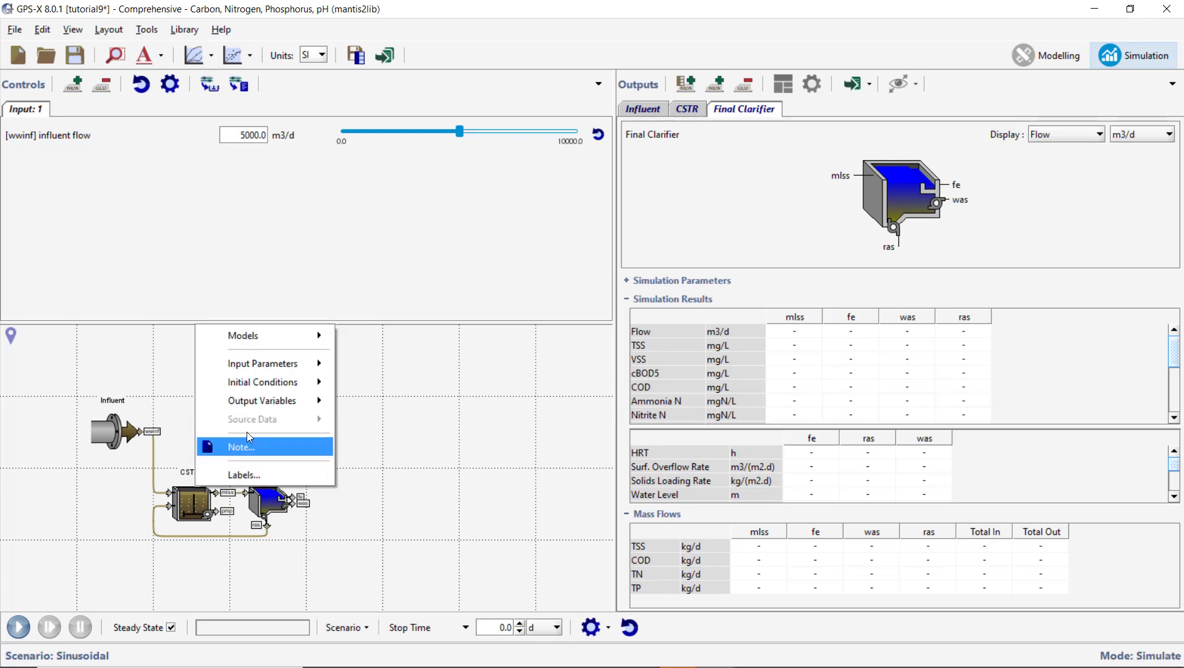
{"action": "mouse_move", "coordinate": [281, 364]}
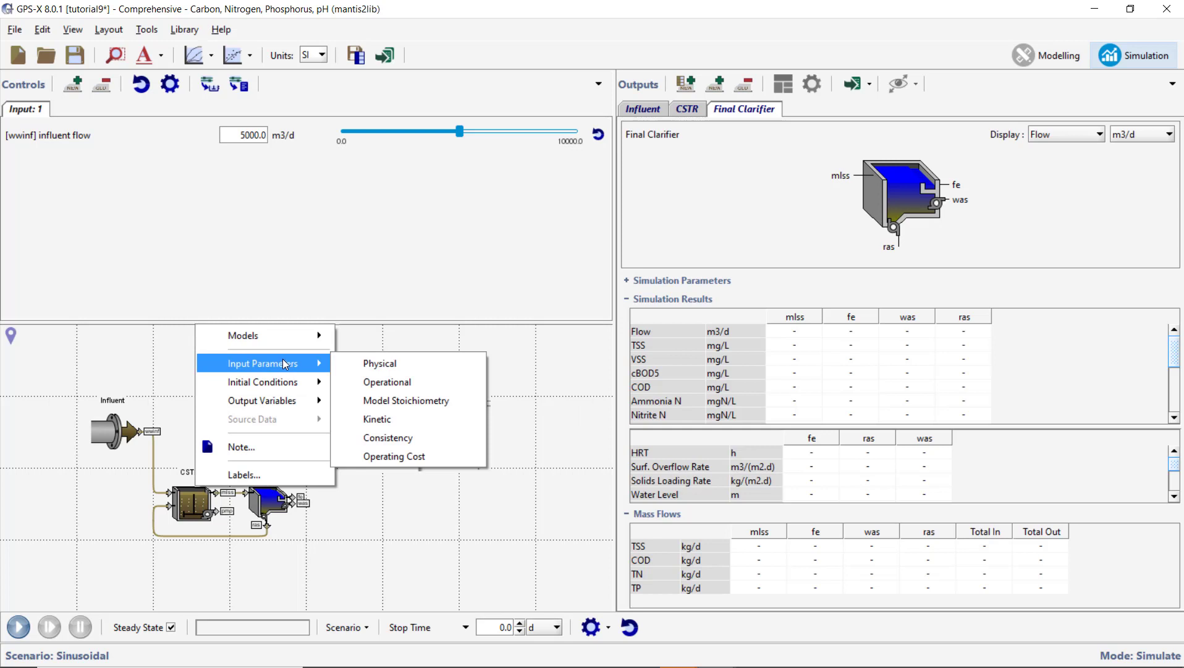
{"action": "left_click", "coordinate": [369, 383]}
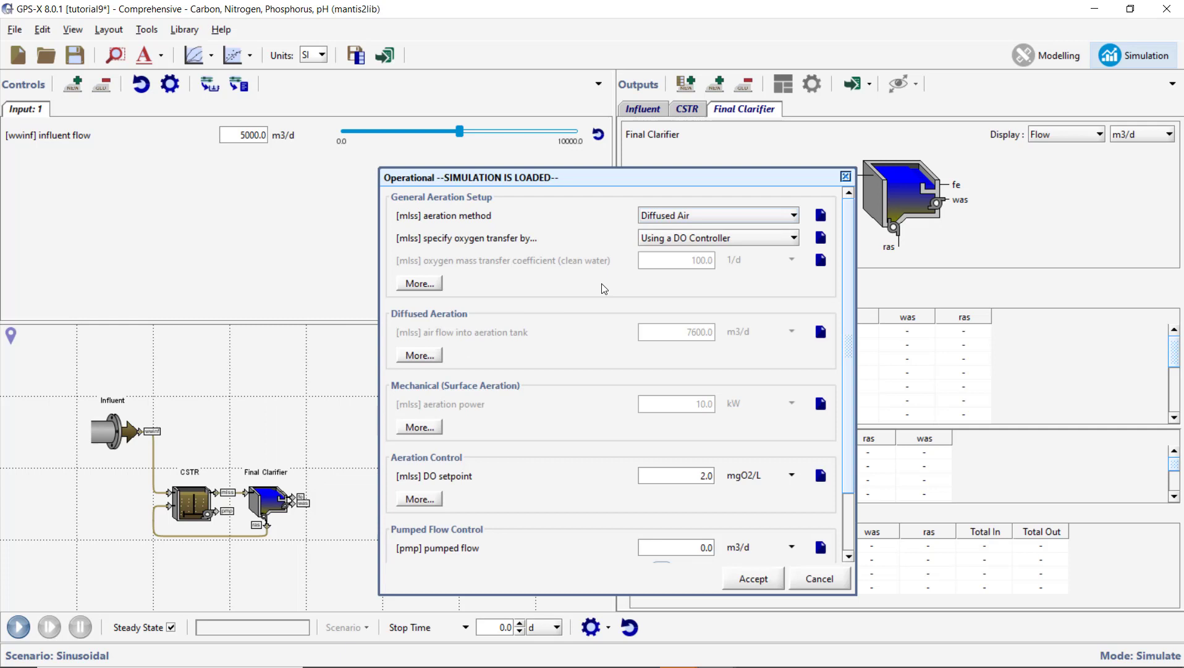
{"action": "left_click", "coordinate": [682, 240]}
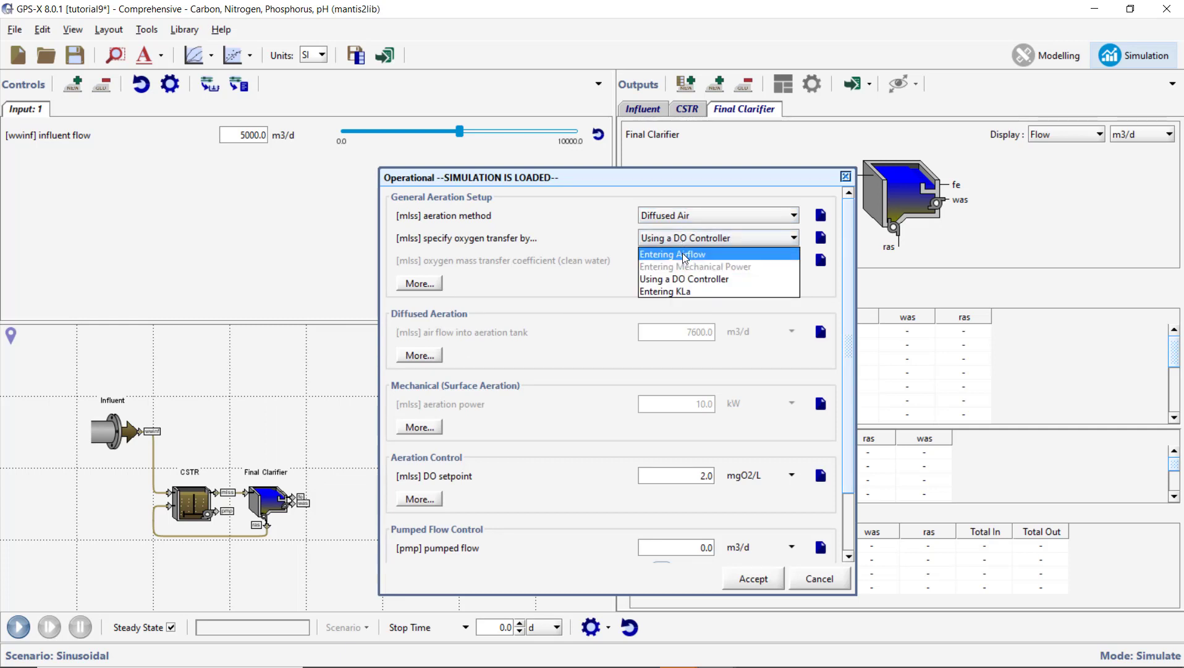
{"action": "left_click", "coordinate": [685, 256]}
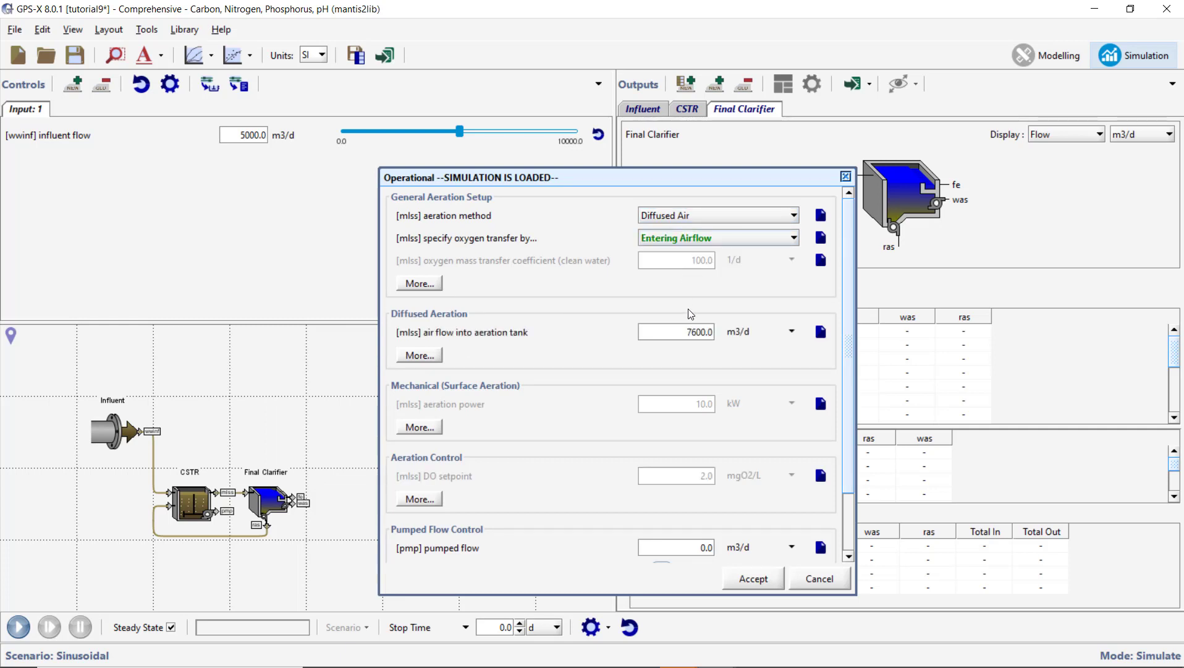
{"action": "double_click", "coordinate": [691, 327]}
{"action": "type", "text": "15000"}
{"action": "key", "text": "Return"}
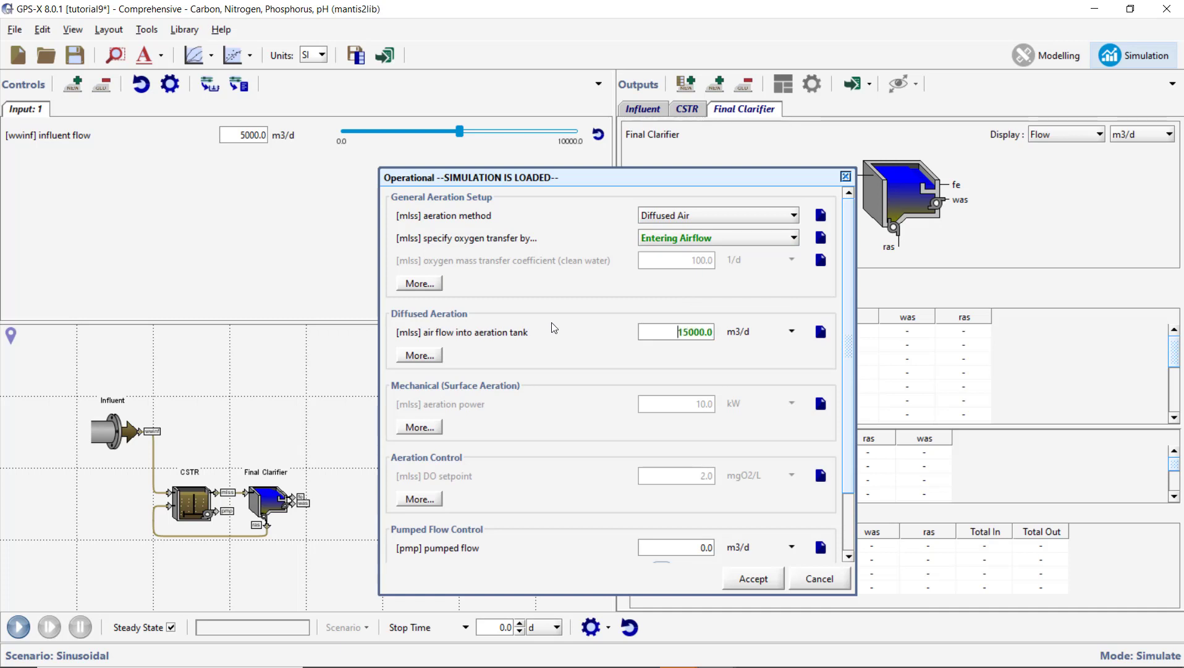
{"action": "left_click_drag", "start_coordinate": [485, 333], "coordinate": [265, 191]}
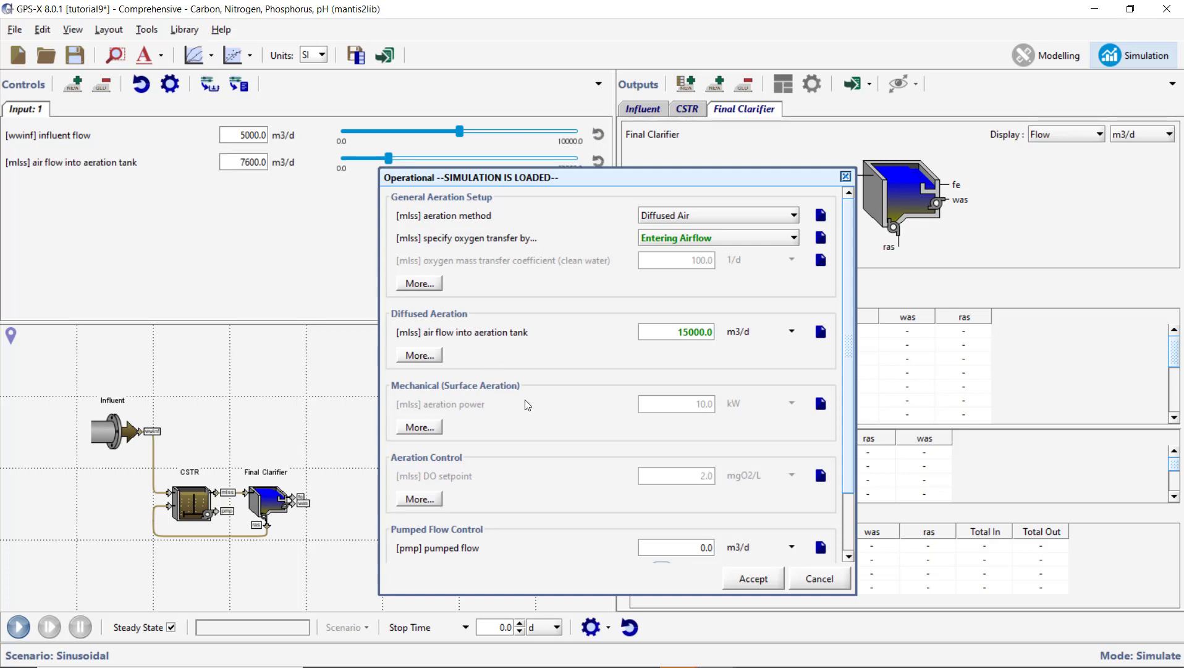
Step: Set slider ranges: influent flow minimum 2000, air flow 10000 to 40000 m3/d
{"action": "left_click", "coordinate": [741, 582]}
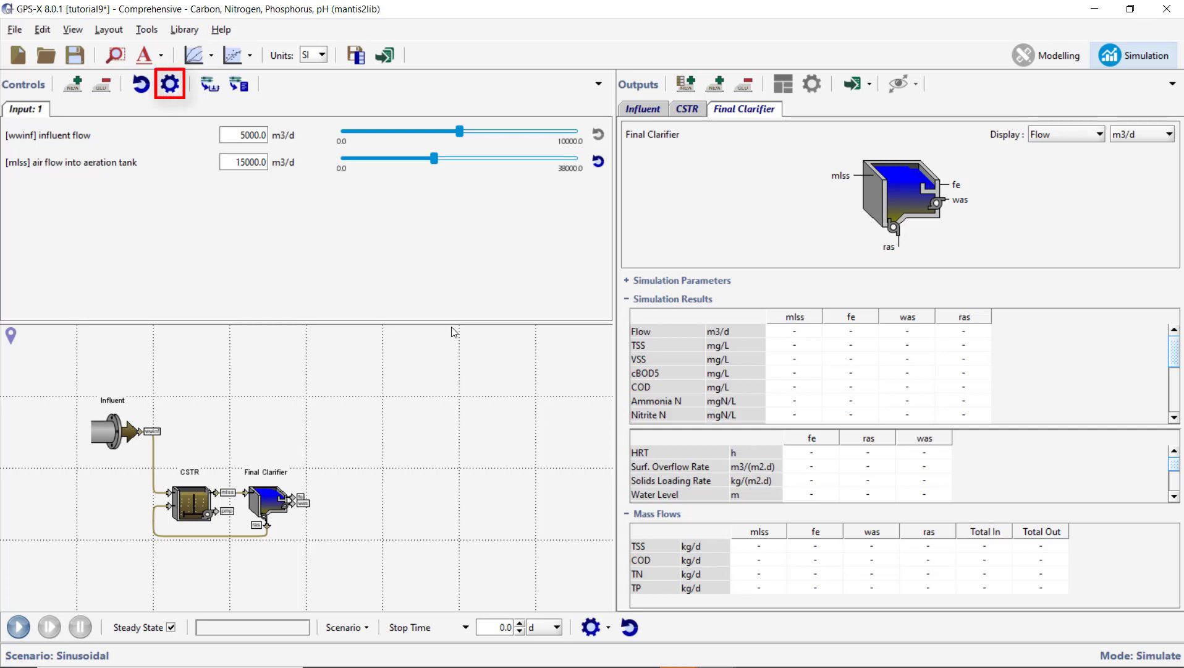
{"action": "left_click", "coordinate": [175, 89]}
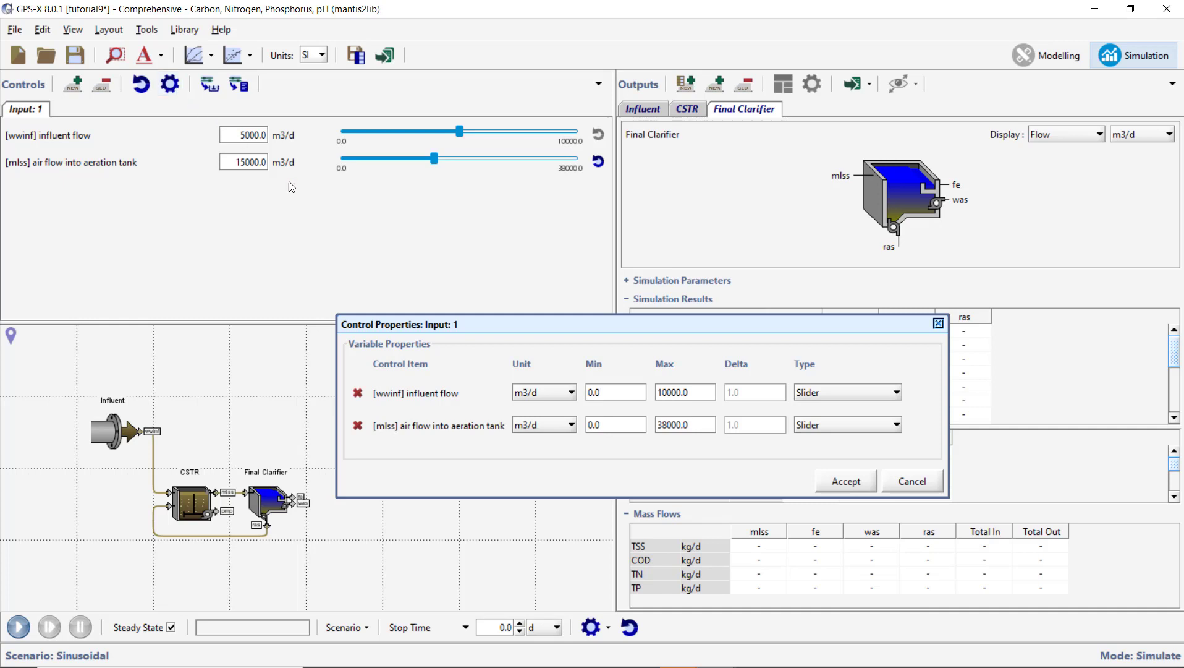
{"action": "double_click", "coordinate": [599, 392]}
{"action": "type", "text": "2000"}
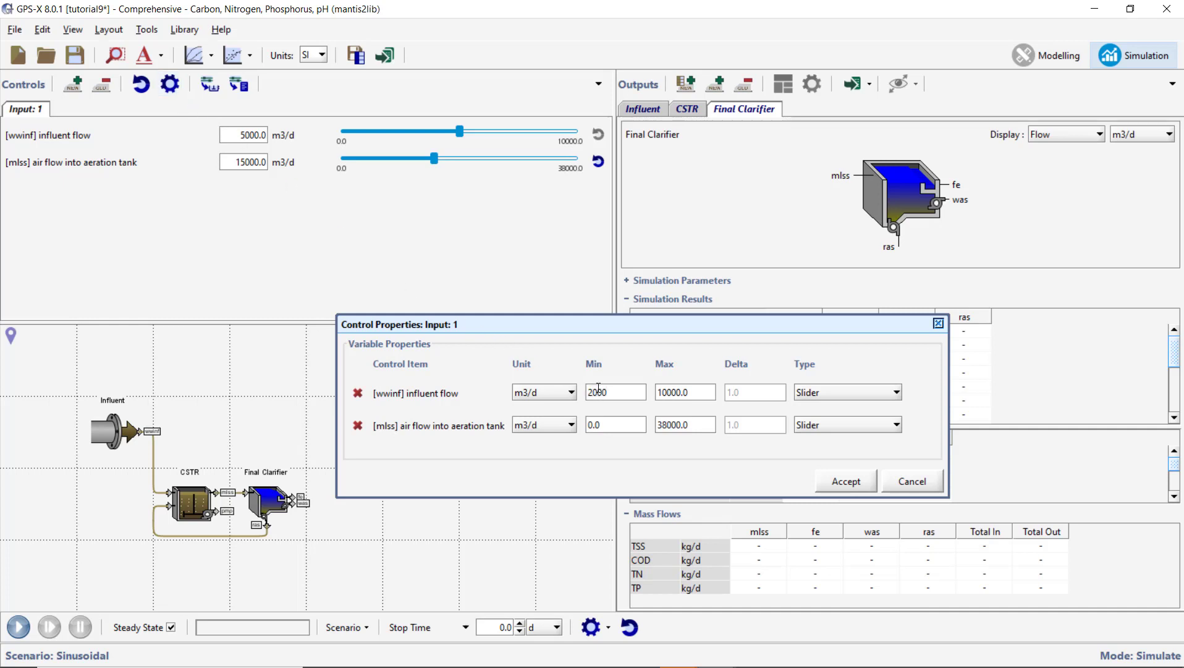
{"action": "double_click", "coordinate": [599, 422]}
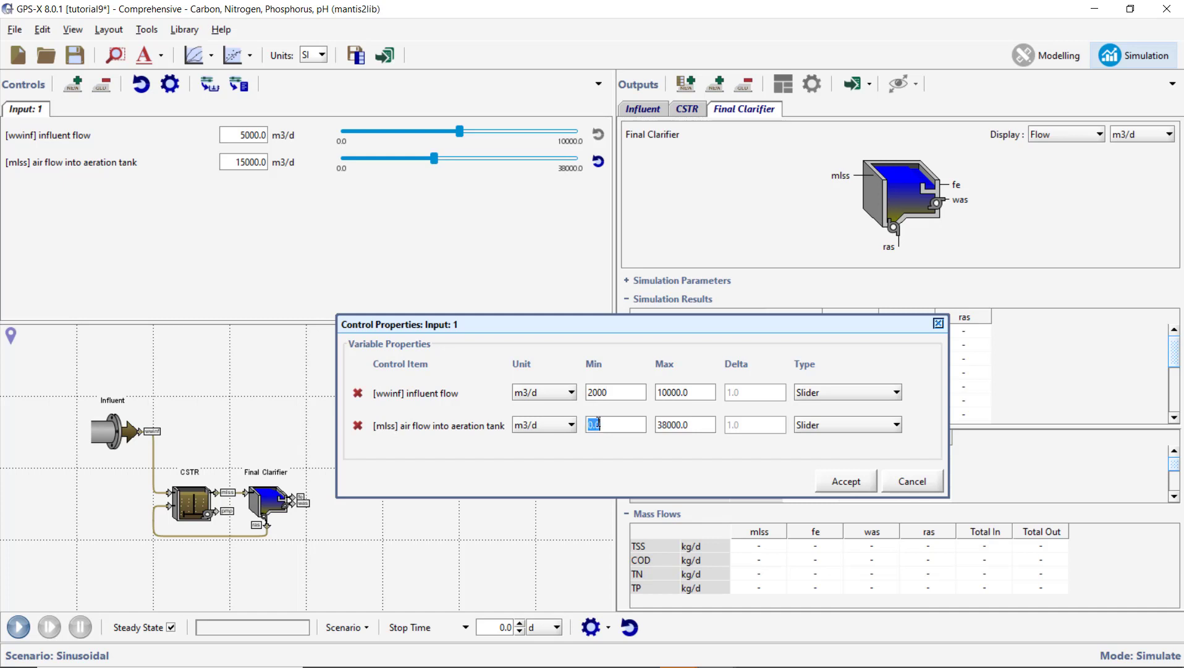
{"action": "type", "text": "10000"}
{"action": "double_click", "coordinate": [667, 426]}
{"action": "type", "text": "40000"}
{"action": "left_click", "coordinate": [844, 482]}
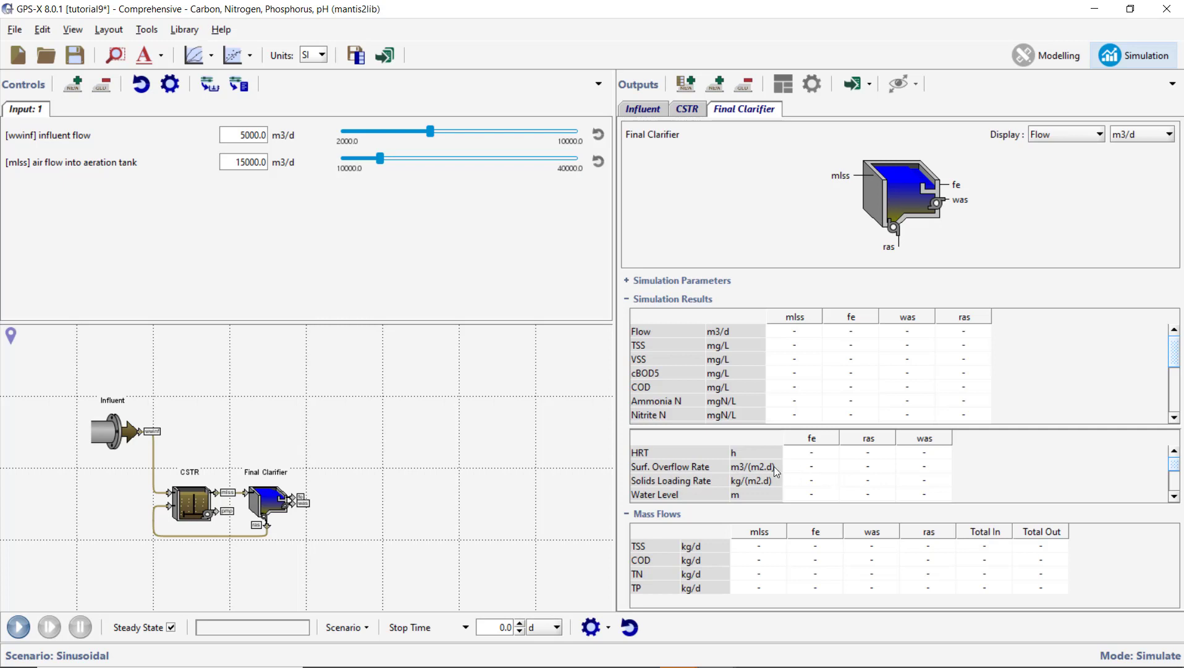
Step: Graph Final Clarifier effluent ammonia nitrogen, total cBOD5 and dissolved oxygen as Outputs 1–3
{"action": "right_click", "coordinate": [297, 495]}
{"action": "mouse_move", "coordinate": [359, 572]}
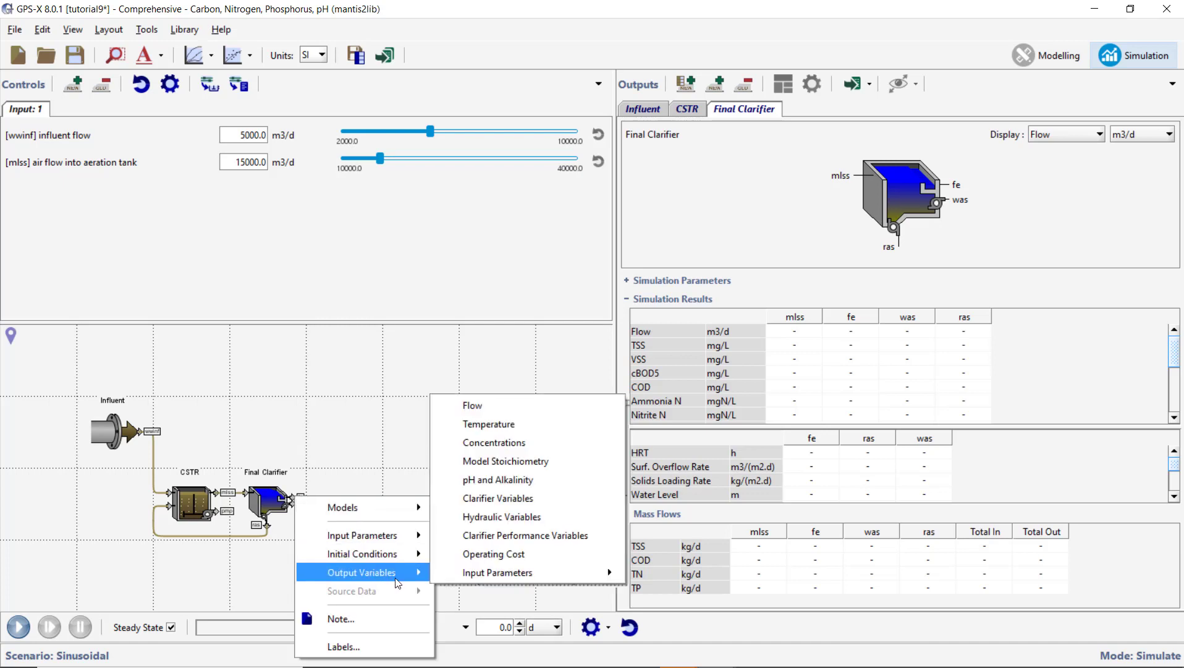
{"action": "left_click", "coordinate": [477, 443]}
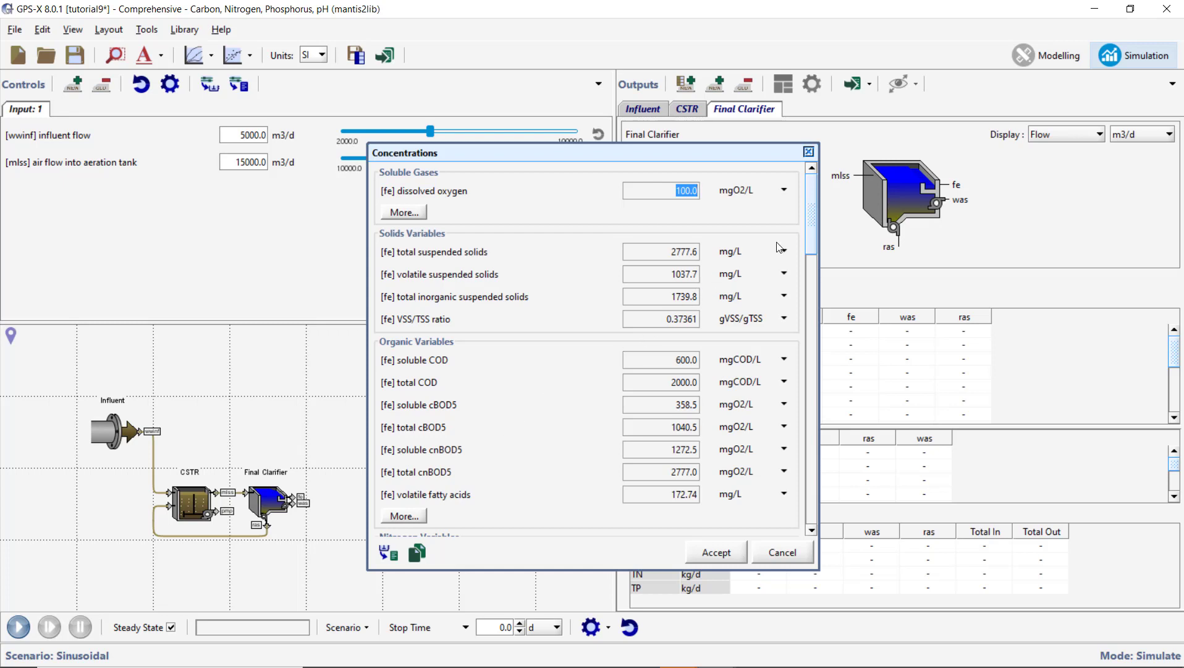
{"action": "left_click_drag", "start_coordinate": [812, 227], "coordinate": [818, 244]}
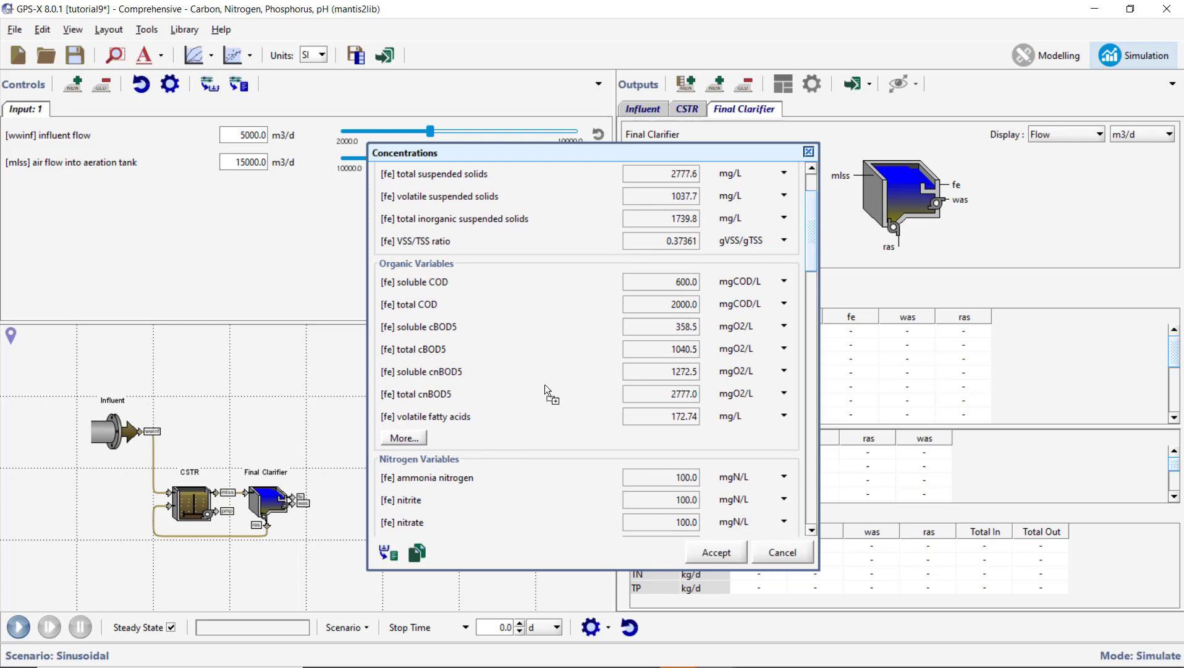
{"action": "left_click_drag", "start_coordinate": [793, 104], "coordinate": [793, 104]}
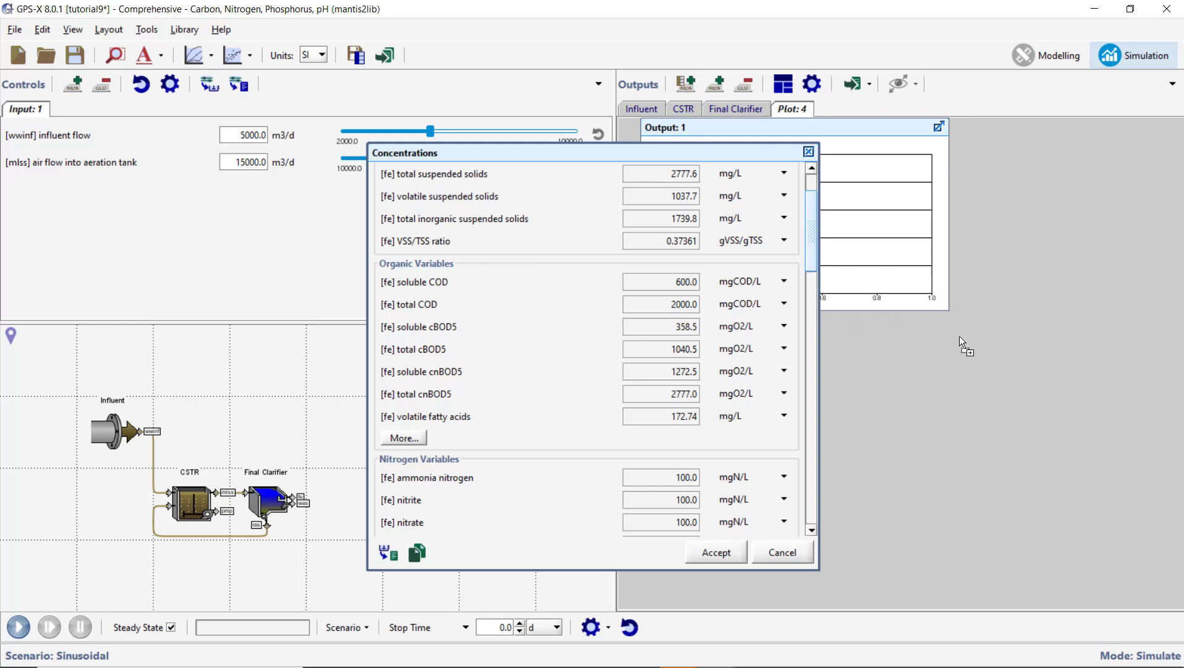
{"action": "left_click_drag", "start_coordinate": [959, 336], "coordinate": [959, 336]}
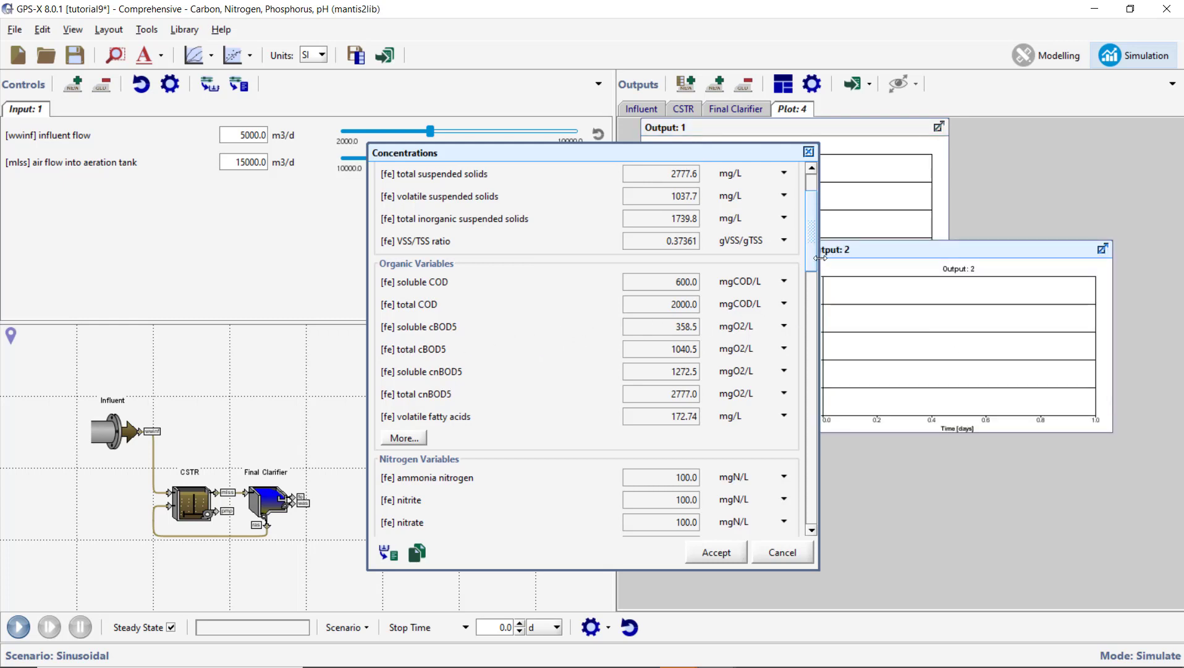
{"action": "scroll", "coordinate": [815, 255], "scroll_direction": "up", "scroll_amount": 2}
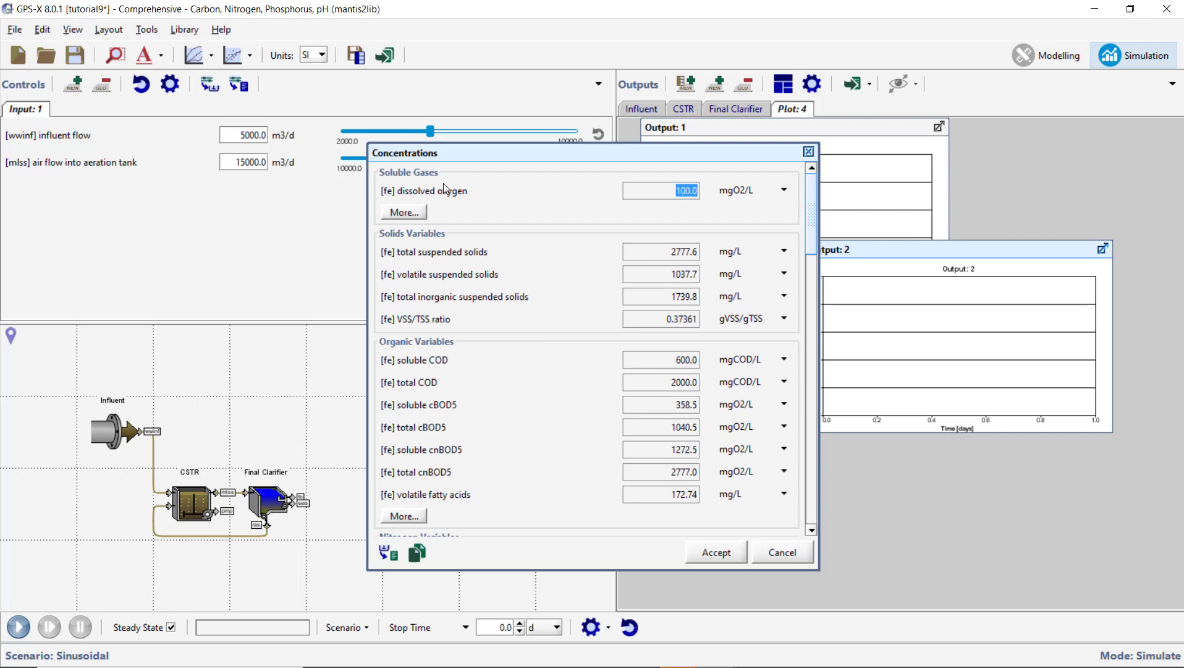
{"action": "left_click_drag", "start_coordinate": [443, 183], "coordinate": [771, 379]}
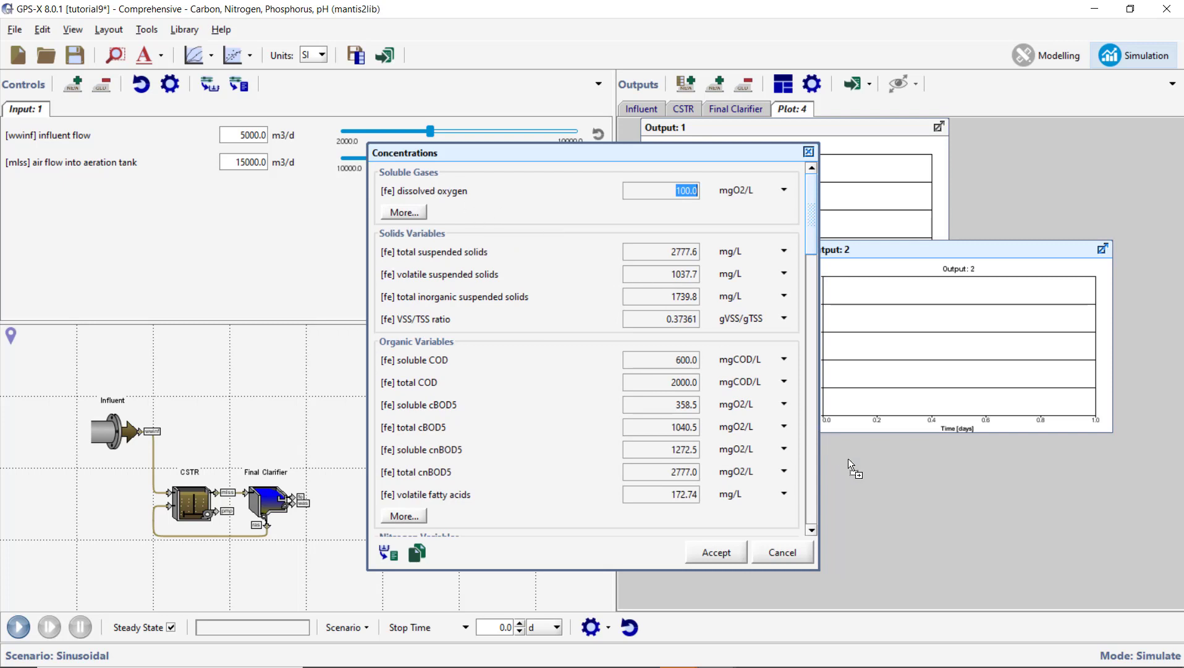
{"action": "left_click_drag", "start_coordinate": [848, 458], "coordinate": [849, 458]}
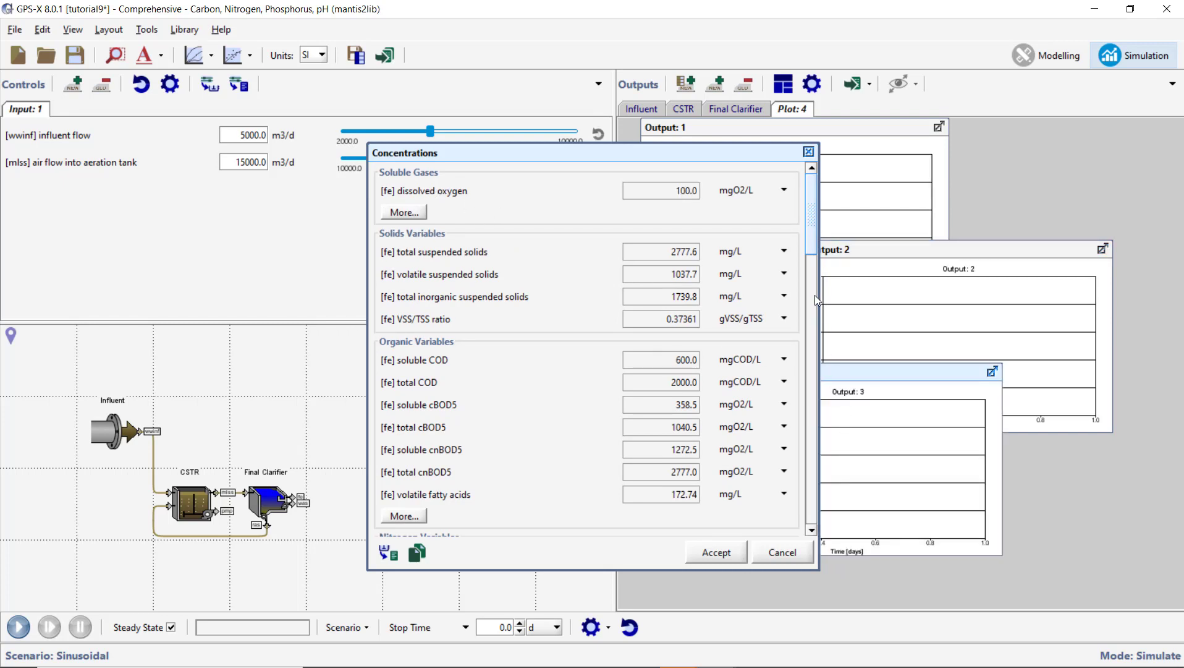
{"action": "left_click_drag", "start_coordinate": [812, 242], "coordinate": [812, 292]}
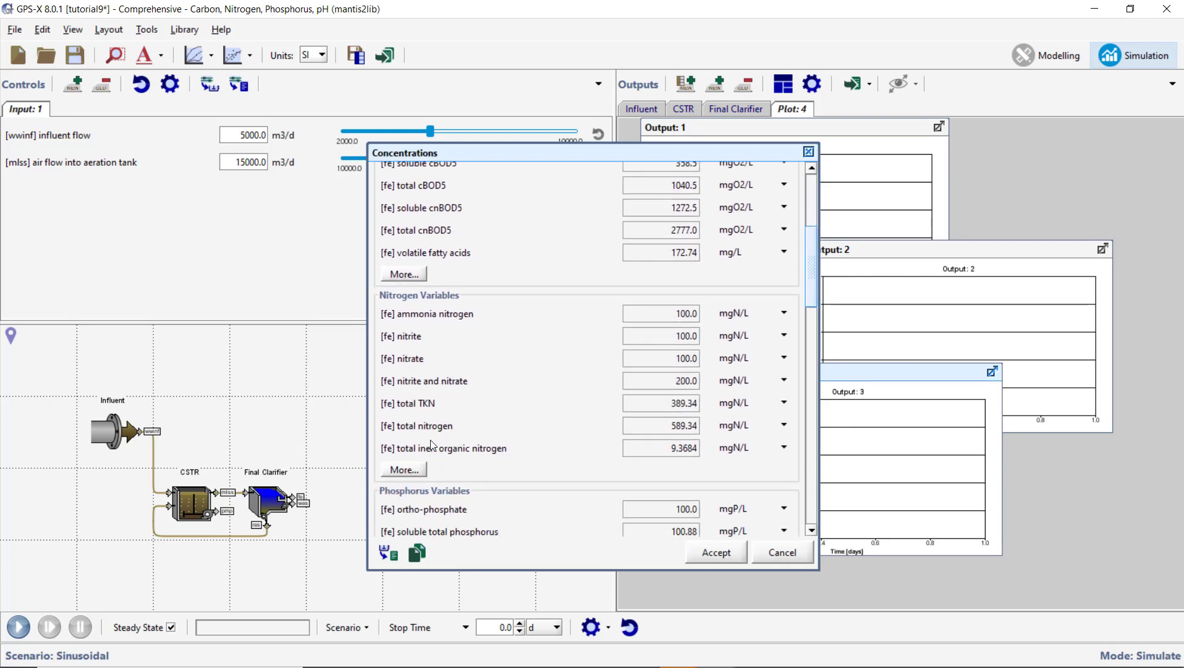
Step: Add Output 4 plotting effluent total nitrogen with soluble dinitrogen gas from the extra nitrogen variables
{"action": "left_click", "coordinate": [402, 468]}
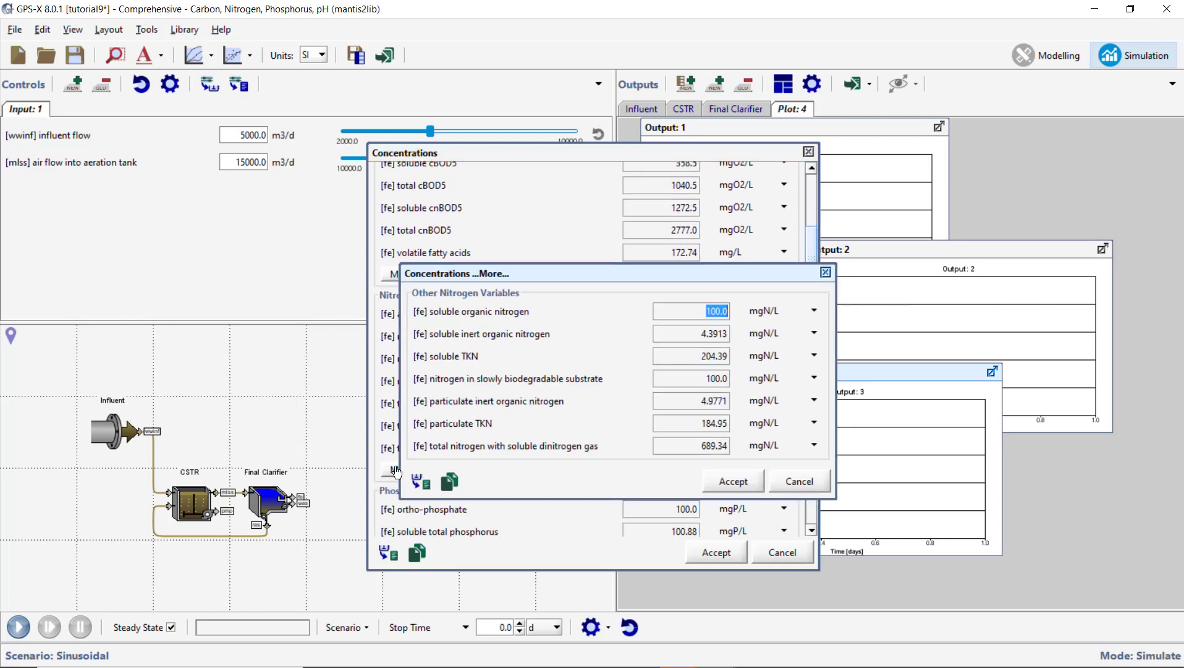
{"action": "left_click_drag", "start_coordinate": [421, 477], "coordinate": [505, 448]}
{"action": "left_click_drag", "start_coordinate": [862, 551], "coordinate": [896, 570]}
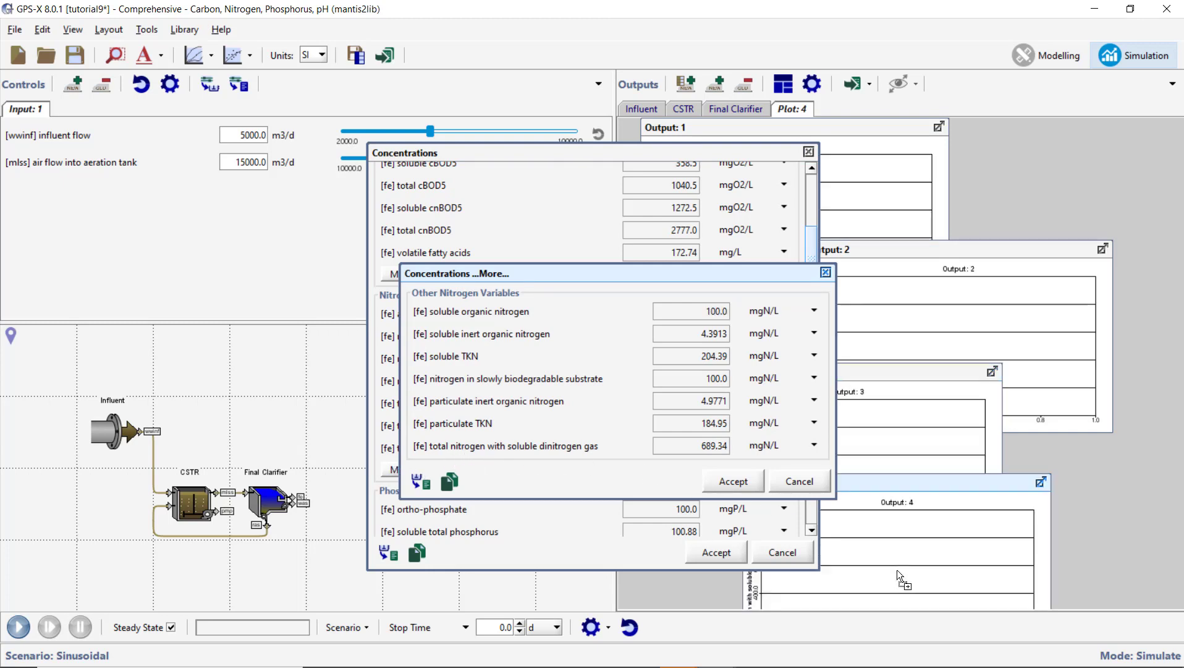
Step: Title the Output: 1 graph 'Ammonia Nitrogen' with an axis maximum of 30
{"action": "left_click", "coordinate": [735, 485]}
{"action": "left_click", "coordinate": [716, 553]}
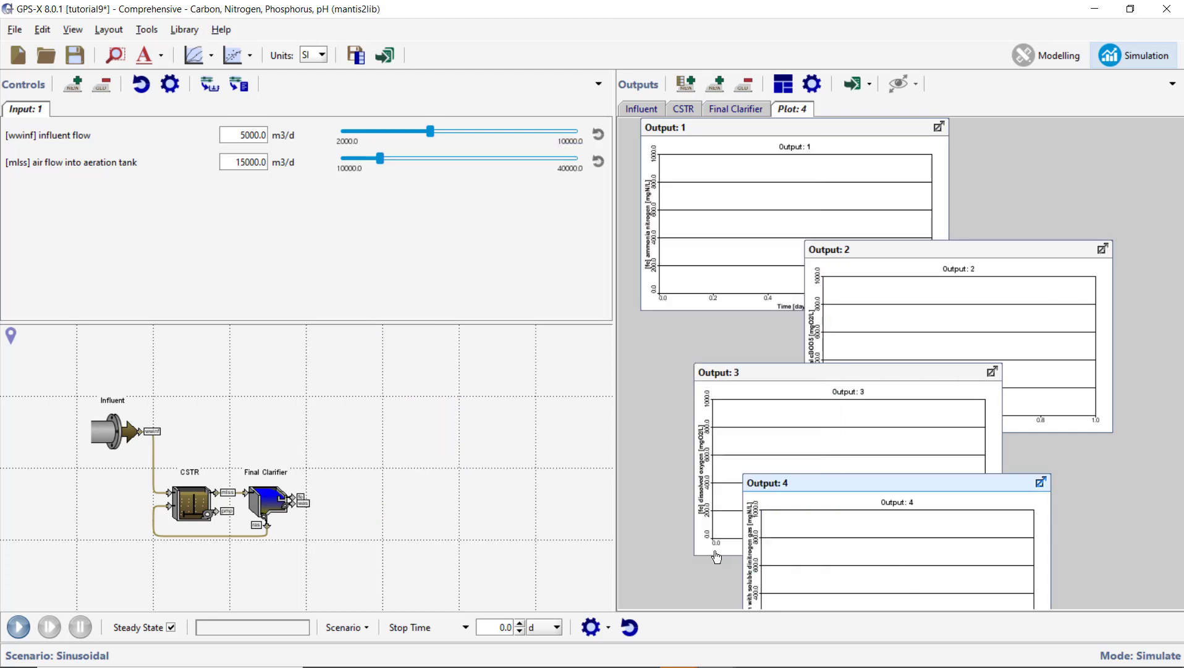
{"action": "left_click", "coordinate": [710, 258]}
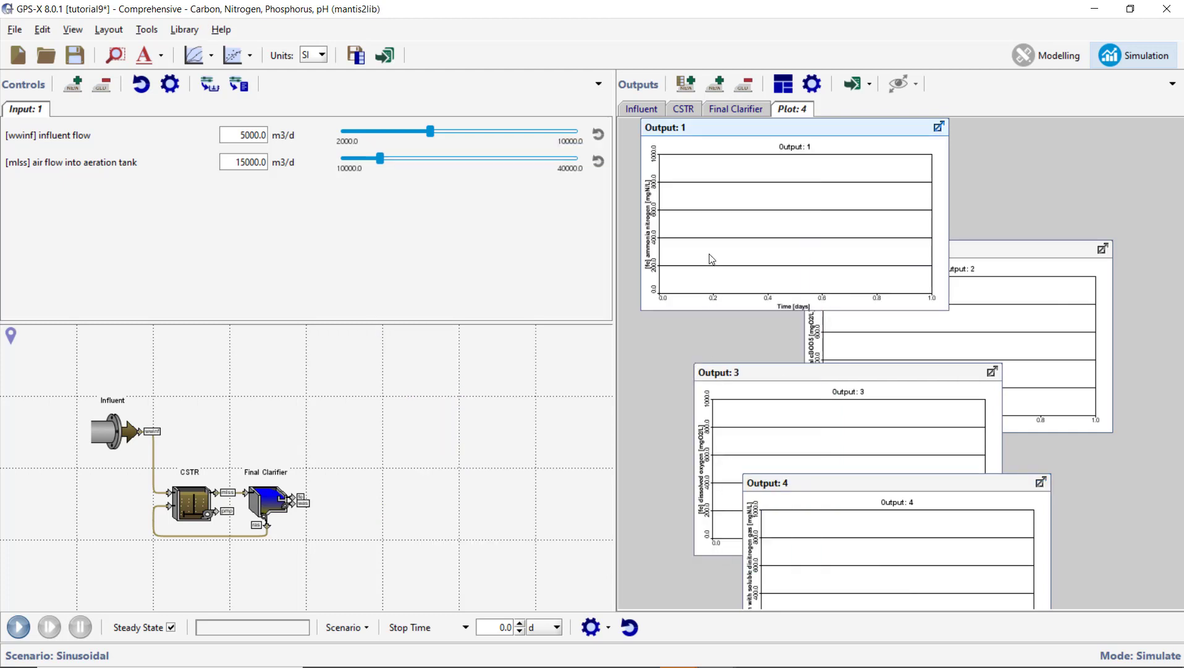
{"action": "left_click", "coordinate": [812, 84]}
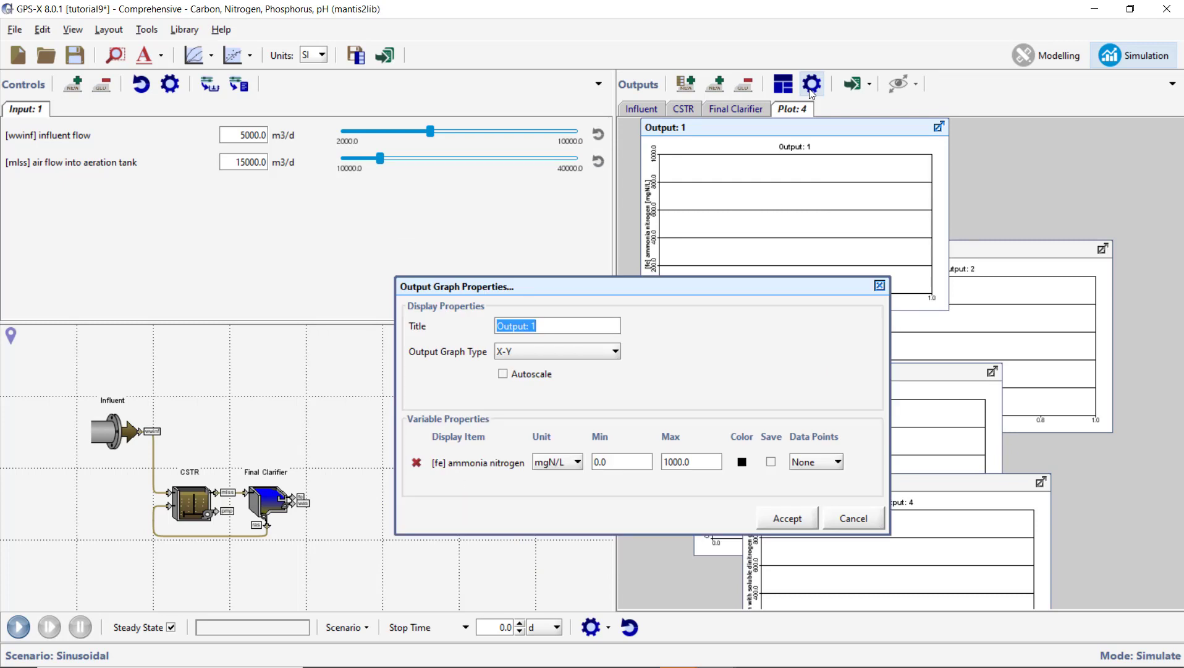
{"action": "type", "text": "Ammonia Nitrogen"}
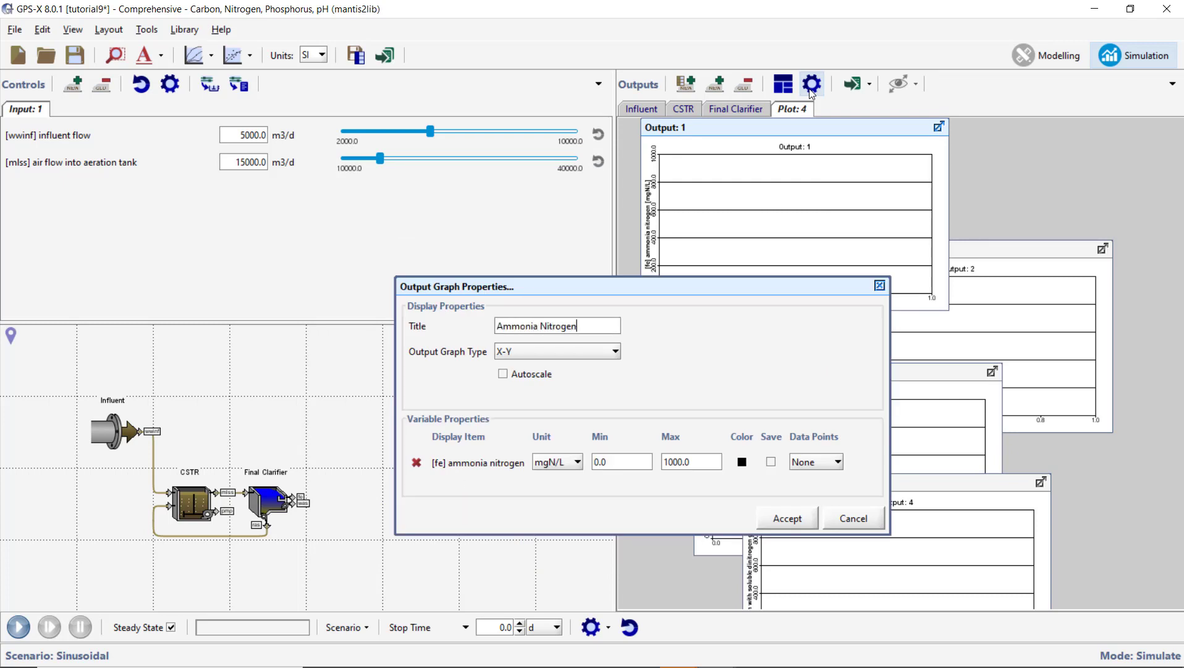
{"action": "double_click", "coordinate": [690, 460]}
{"action": "type", "text": "30"}
{"action": "left_click", "coordinate": [766, 516]}
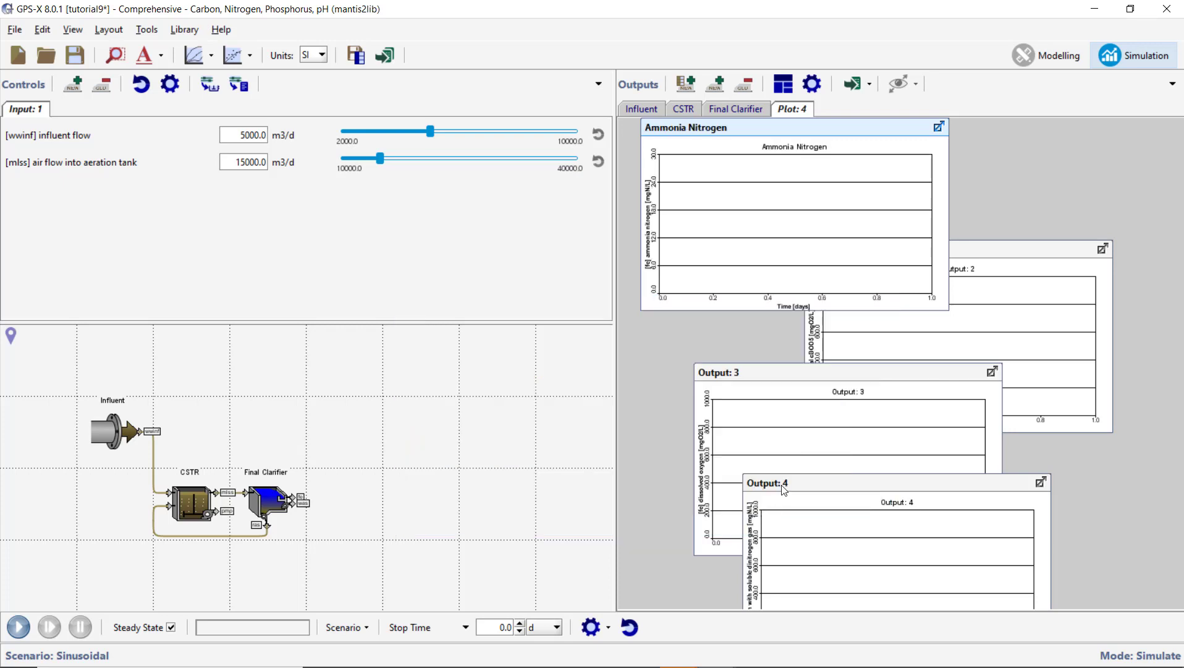
Step: Title the Output: 2 graph 'Total cBOD5' with an axis maximum of 200
{"action": "left_click", "coordinate": [865, 351]}
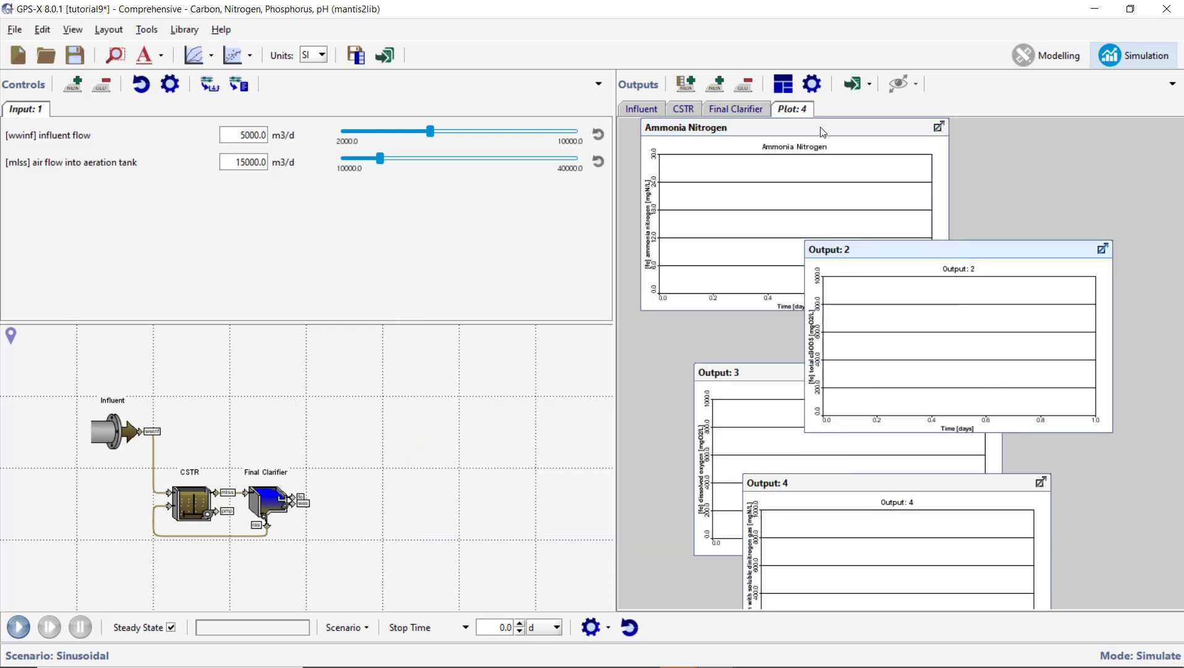
{"action": "left_click", "coordinate": [816, 91]}
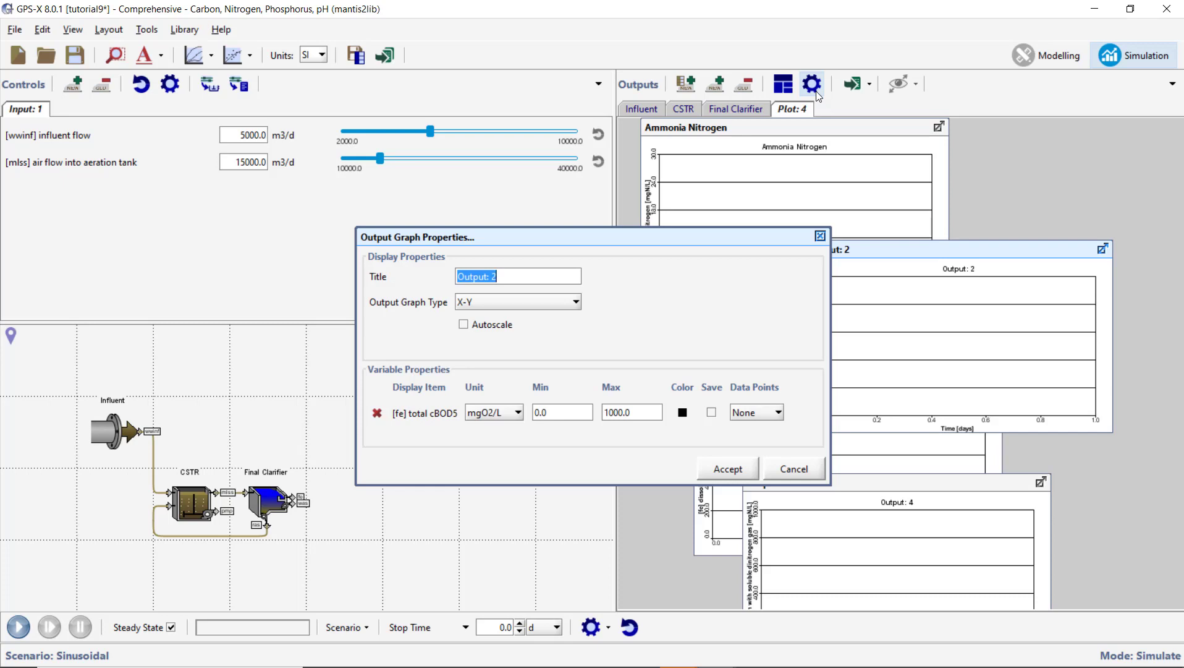
{"action": "type", "text": "Total cBOD5"}
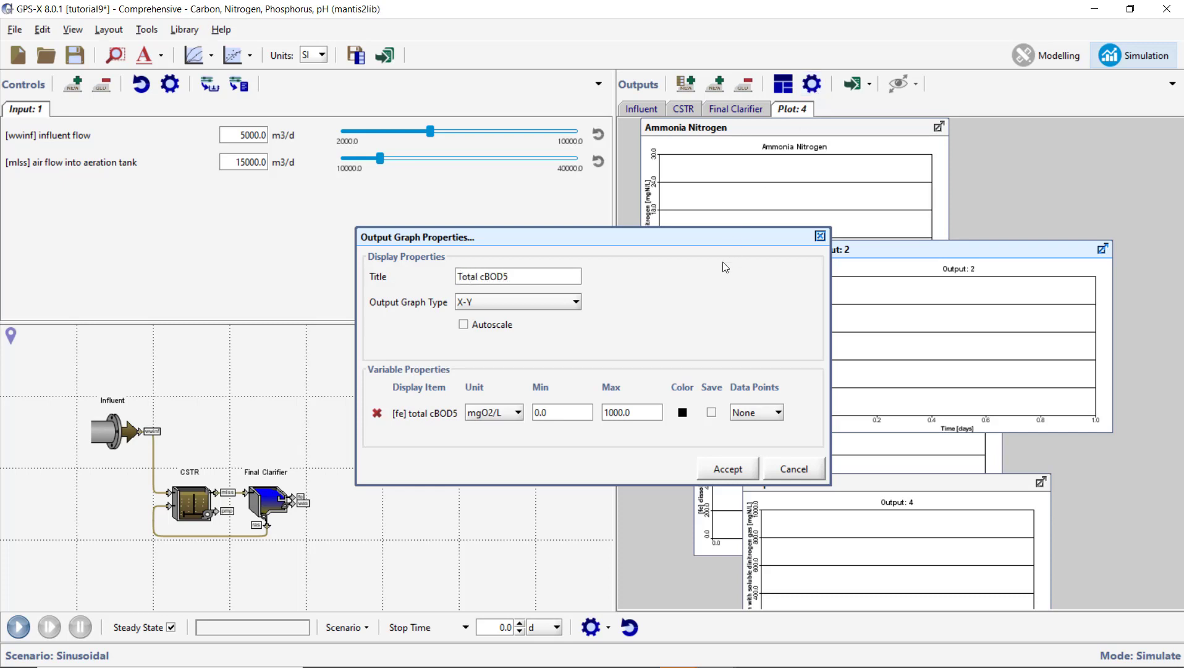
{"action": "double_click", "coordinate": [642, 406]}
{"action": "type", "text": "200"}
{"action": "left_click", "coordinate": [719, 468]}
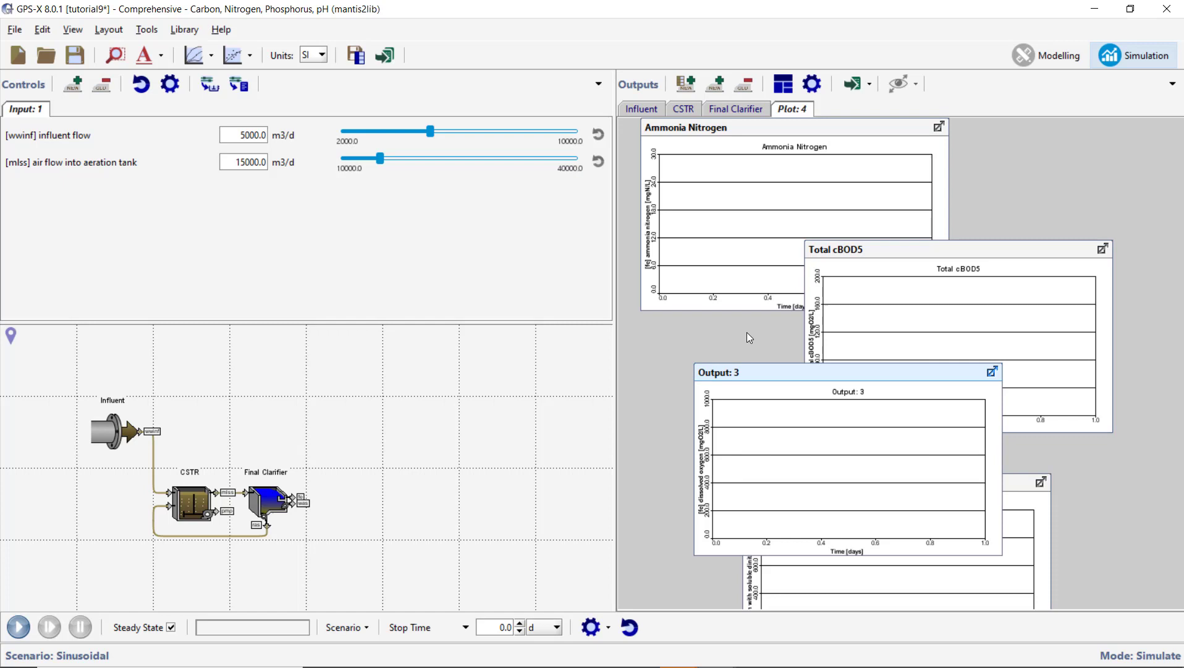
Step: Title the Output: 3 graph 'DO' with an axis maximum of 5
{"action": "left_click", "coordinate": [816, 86]}
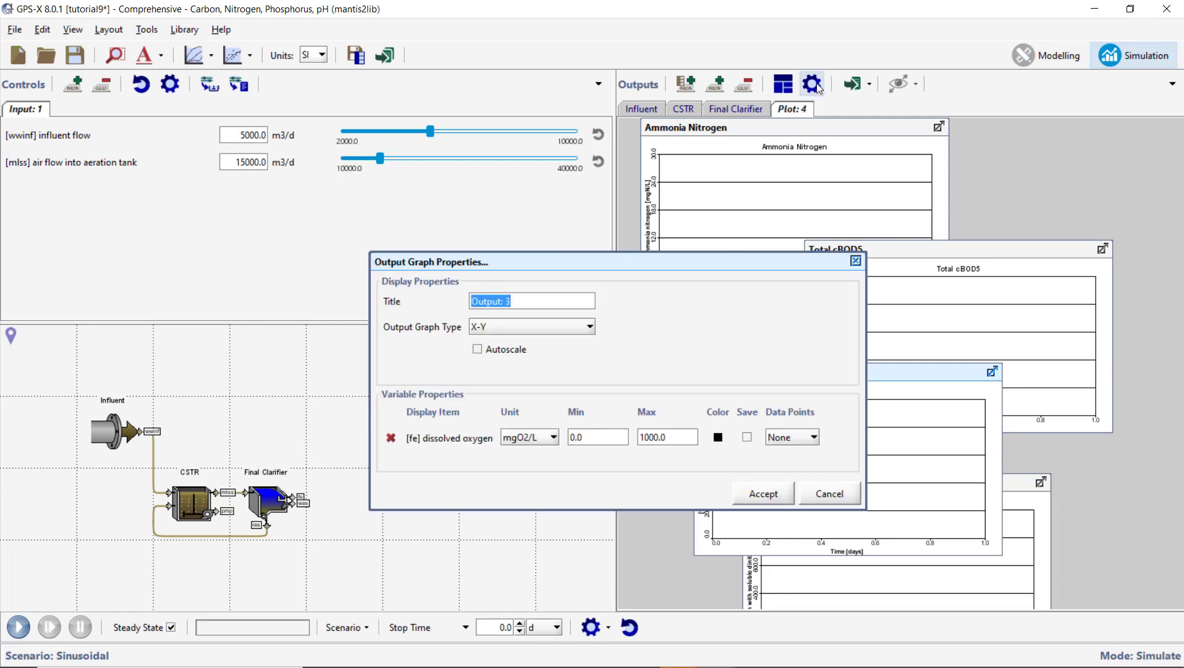
{"action": "type", "text": "DO"}
{"action": "double_click", "coordinate": [673, 433]}
{"action": "type", "text": "5"}
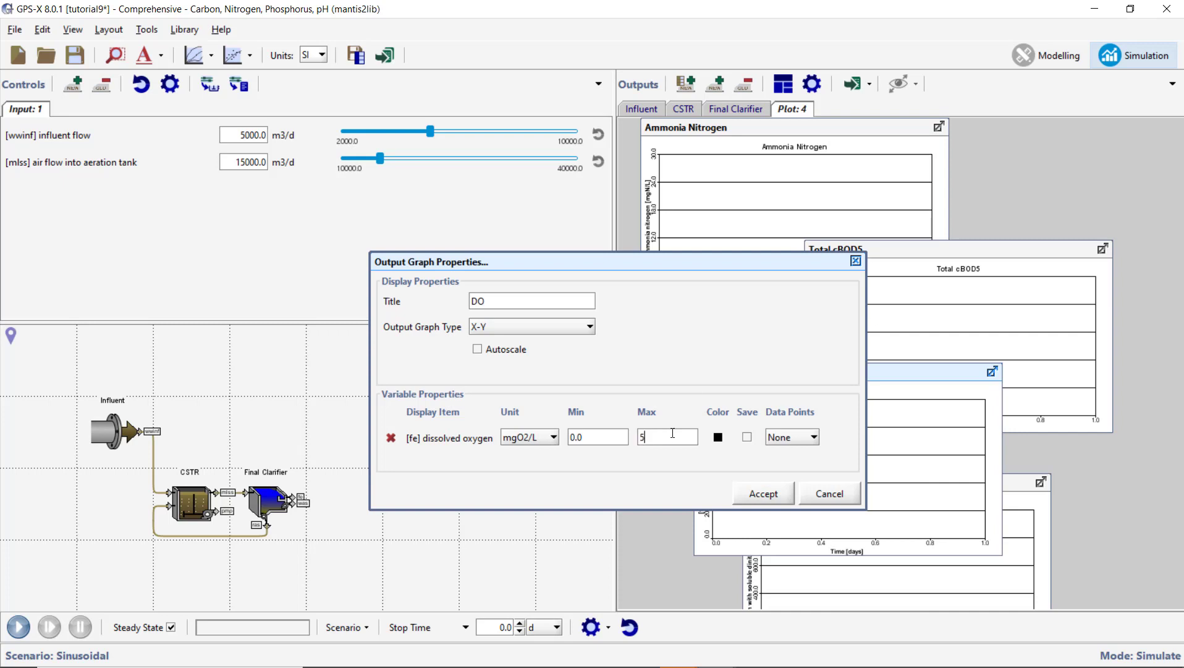
{"action": "left_click", "coordinate": [748, 491]}
Step: Title the Output: 4 graph 'Total Nitrogen' with an axis maximum of 100
{"action": "left_click", "coordinate": [808, 576]}
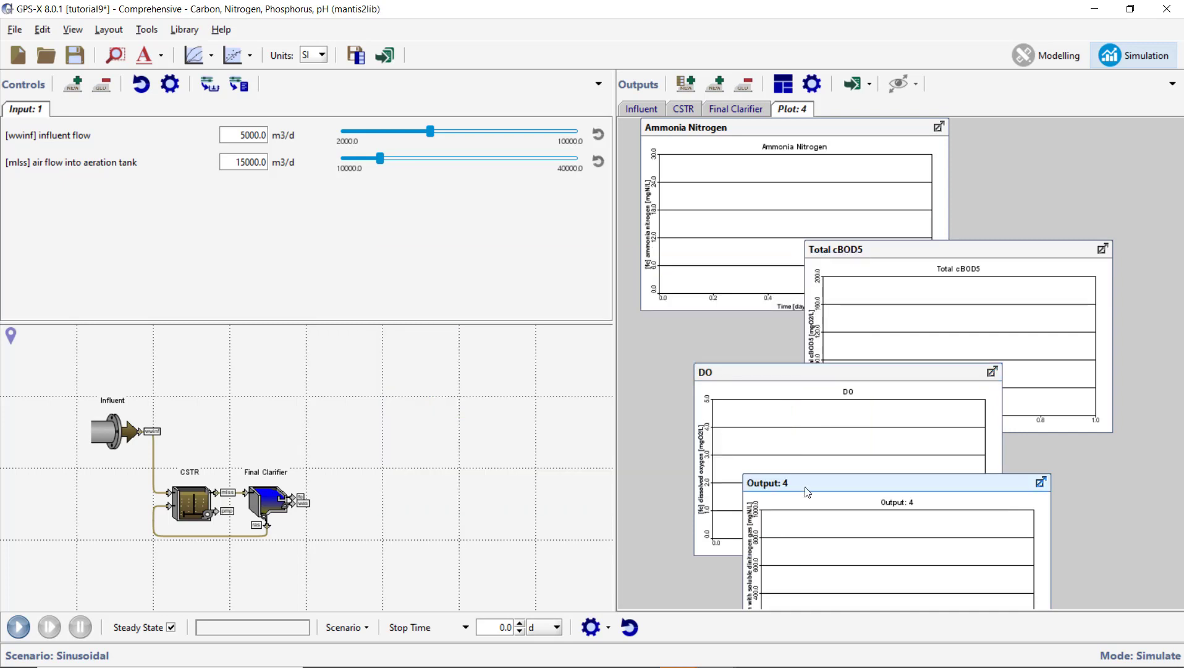
{"action": "left_click", "coordinate": [812, 84]}
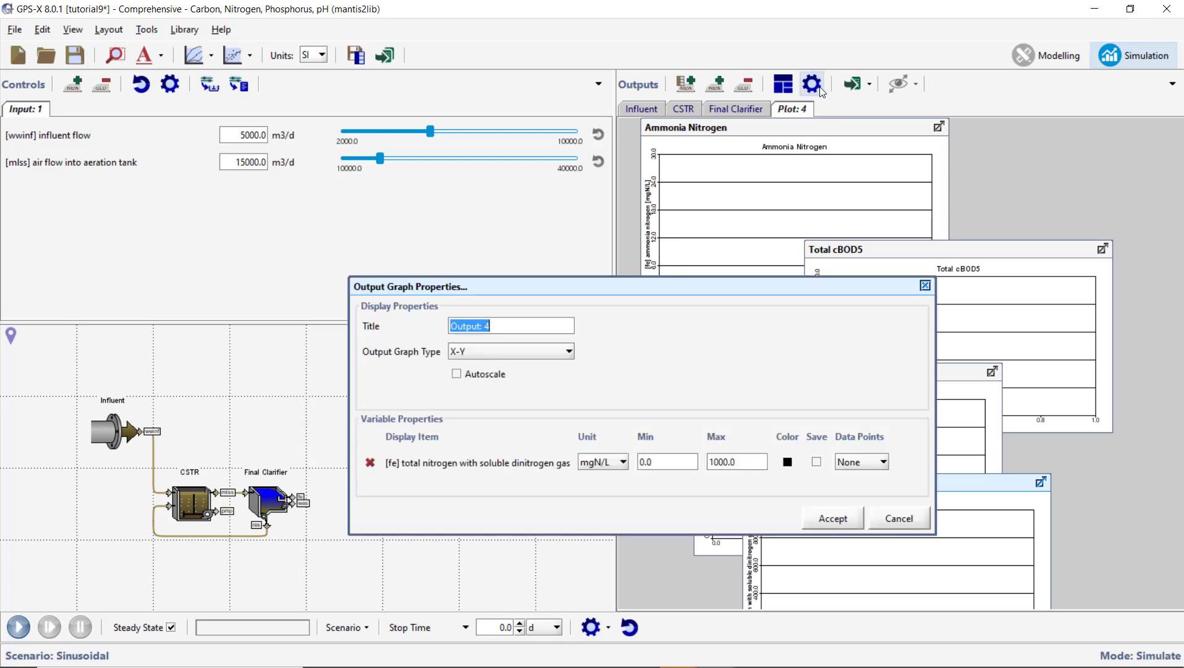
{"action": "type", "text": "Total Nitrogen"}
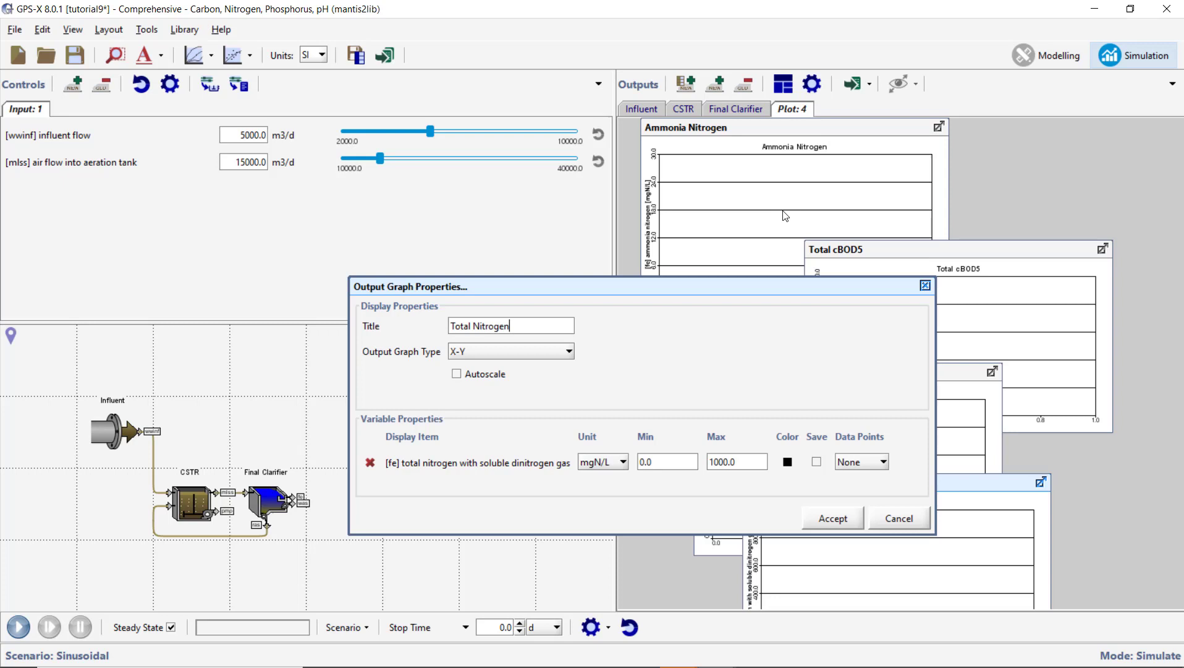
{"action": "double_click", "coordinate": [723, 462]}
{"action": "type", "text": "100"}
{"action": "left_click", "coordinate": [814, 519]}
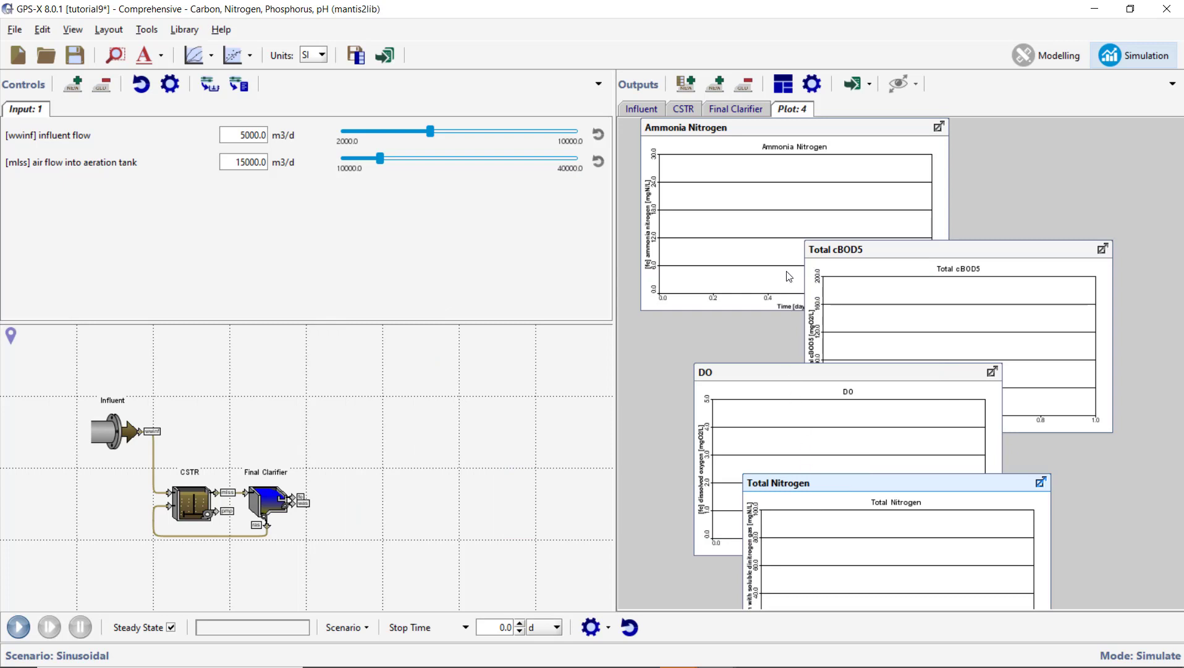
Step: Tile the four titled graphs into an even grid and save the tutorial9 project
{"action": "left_click", "coordinate": [782, 92]}
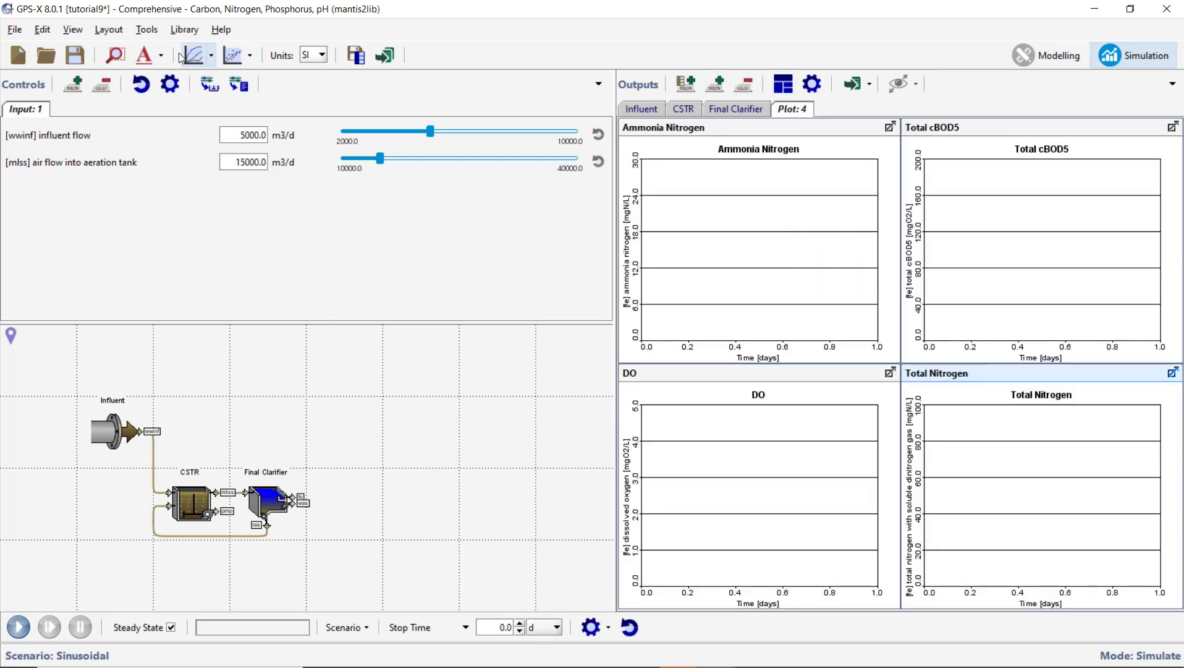
{"action": "left_click", "coordinate": [78, 49]}
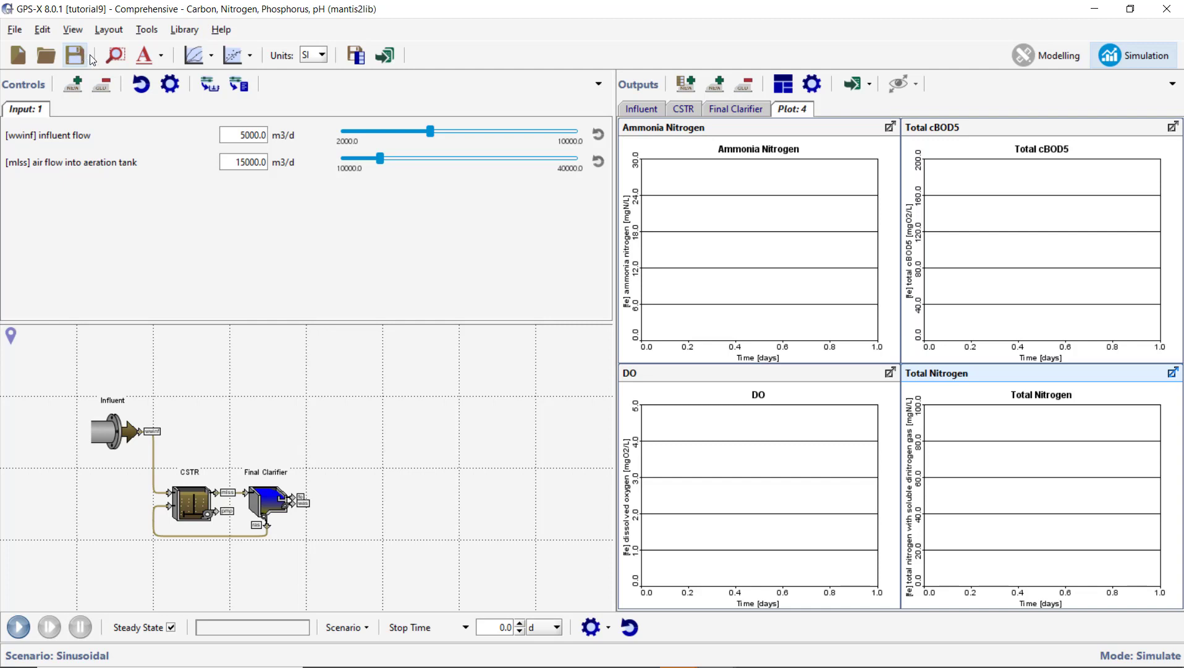
Step: Set the air flow into aeration tank control to Analyze - Step with a delta of 500
{"action": "left_click", "coordinate": [170, 85]}
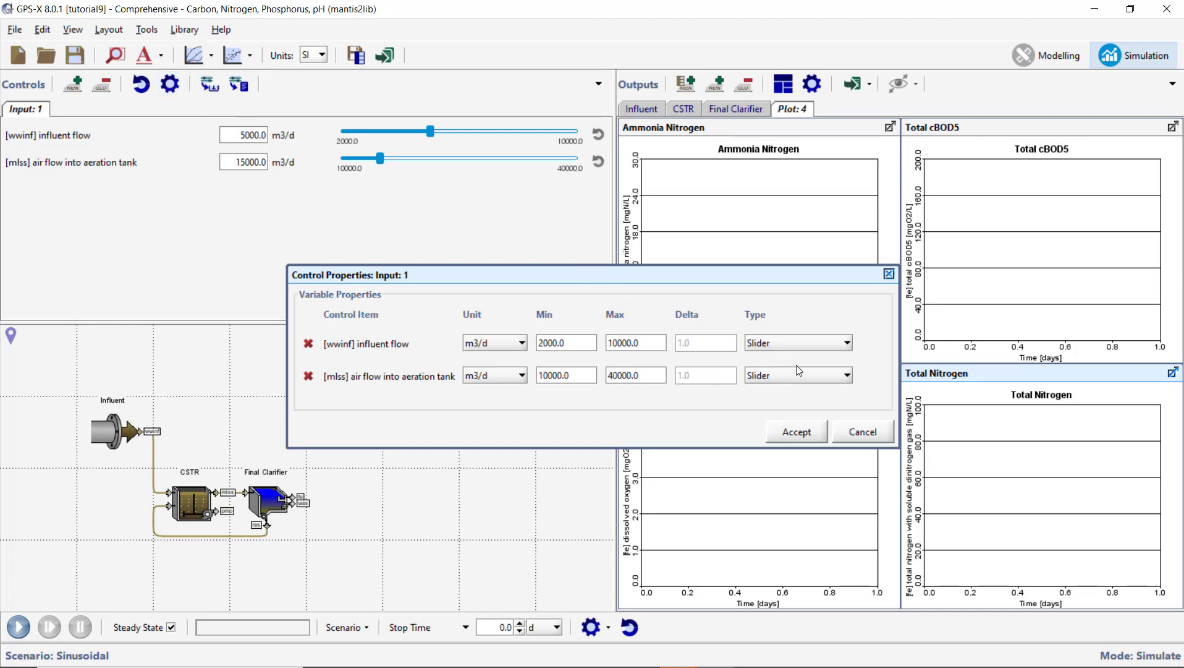
{"action": "left_click", "coordinate": [818, 376]}
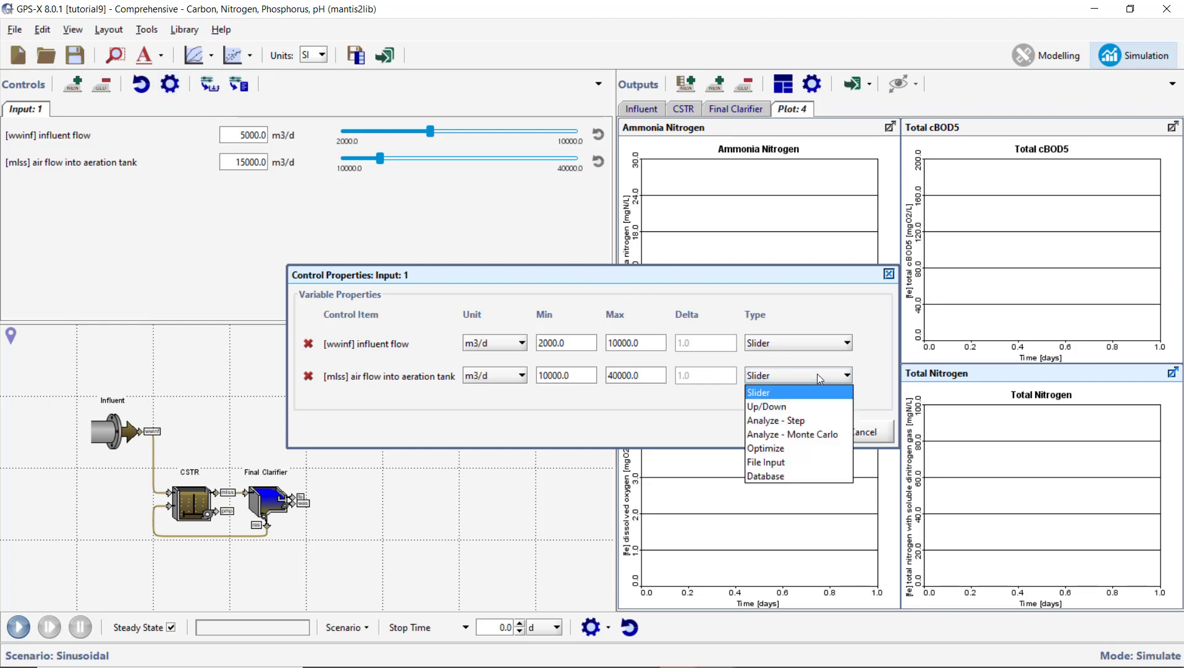
{"action": "left_click", "coordinate": [824, 420]}
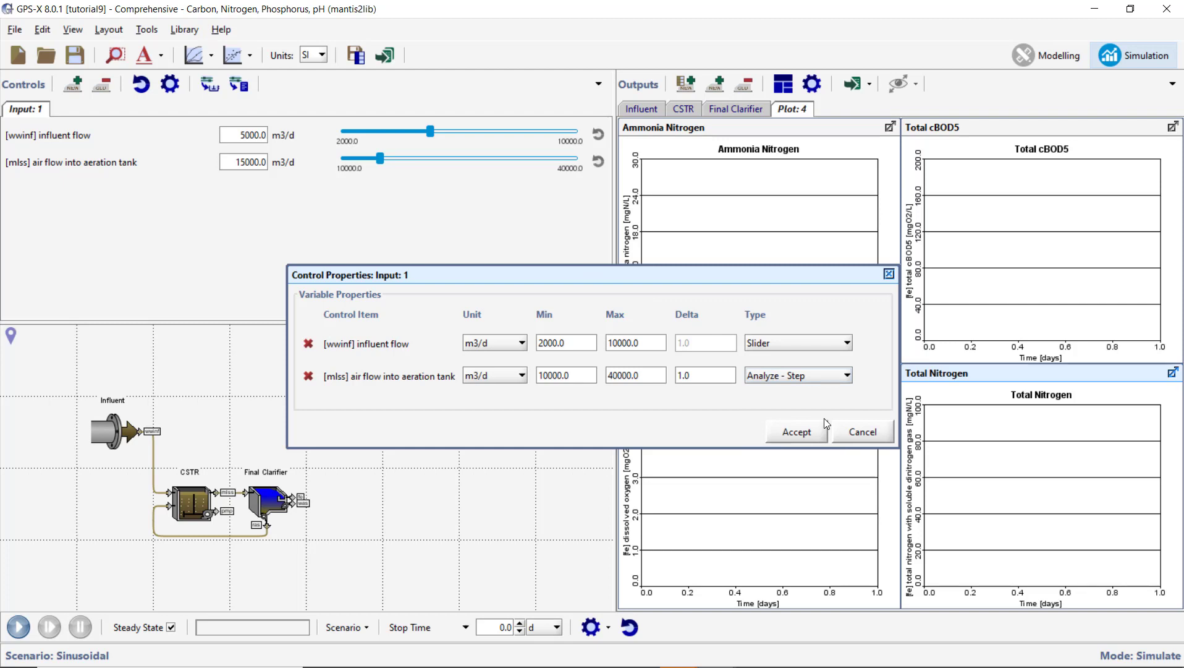
{"action": "double_click", "coordinate": [711, 378]}
{"action": "type", "text": "500"}
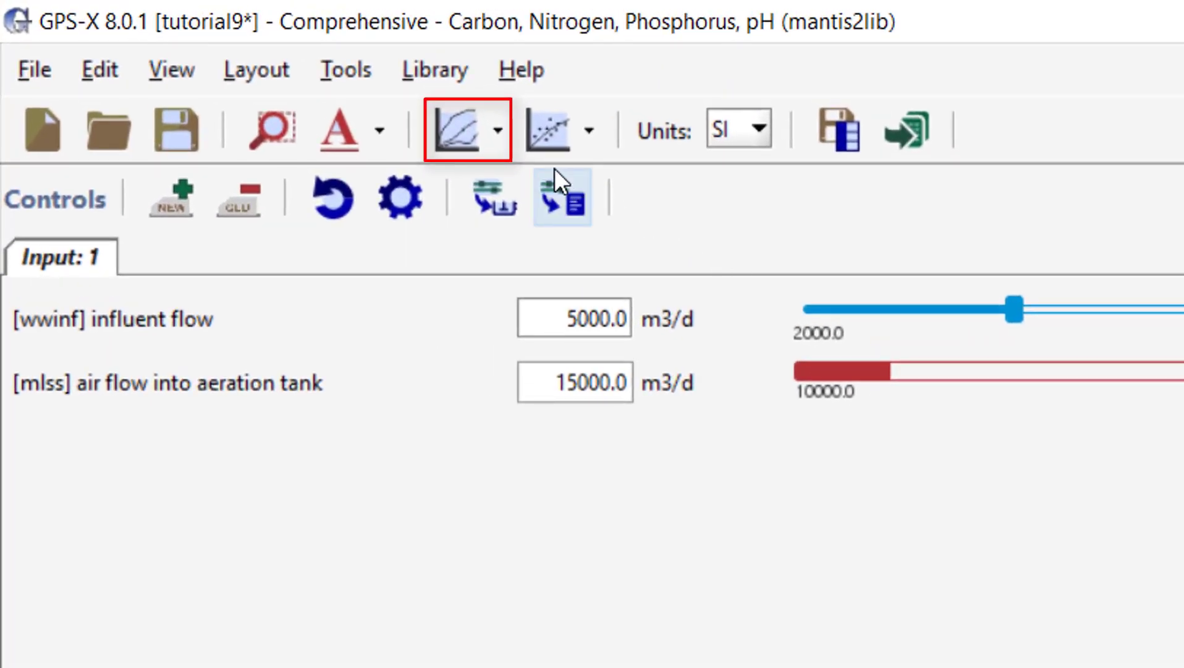
Step: Run a Steady State analysis sweeping air flow from 10,000 to 40,000 m3/d
{"action": "left_click", "coordinate": [497, 131]}
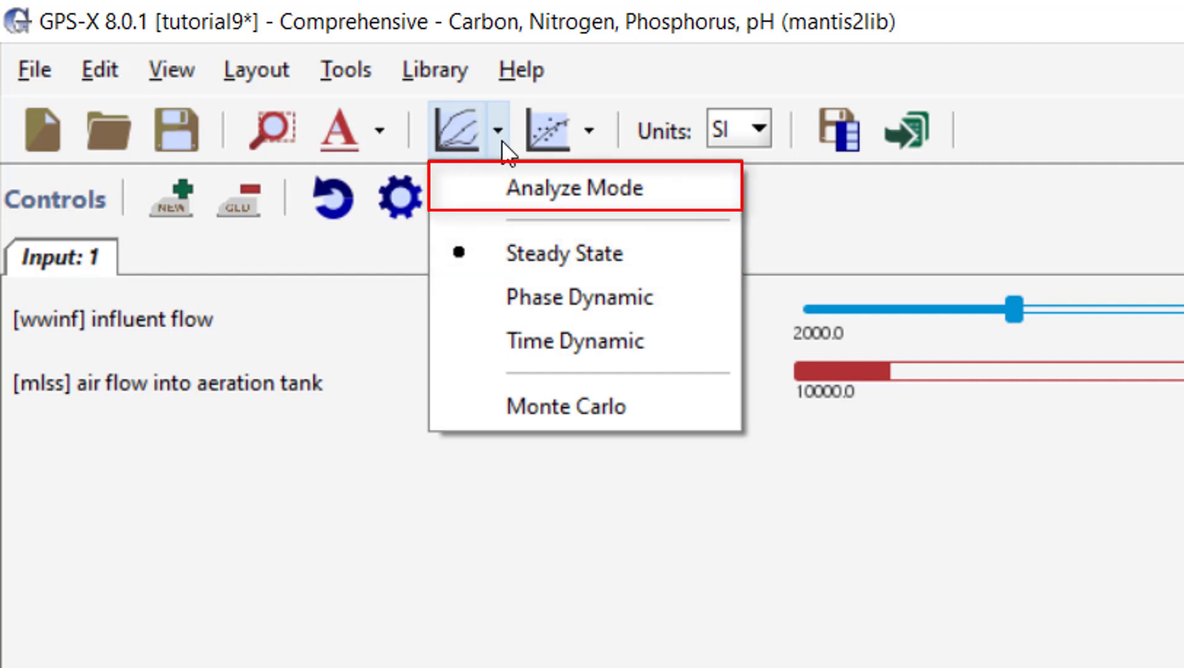
{"action": "left_click", "coordinate": [518, 179]}
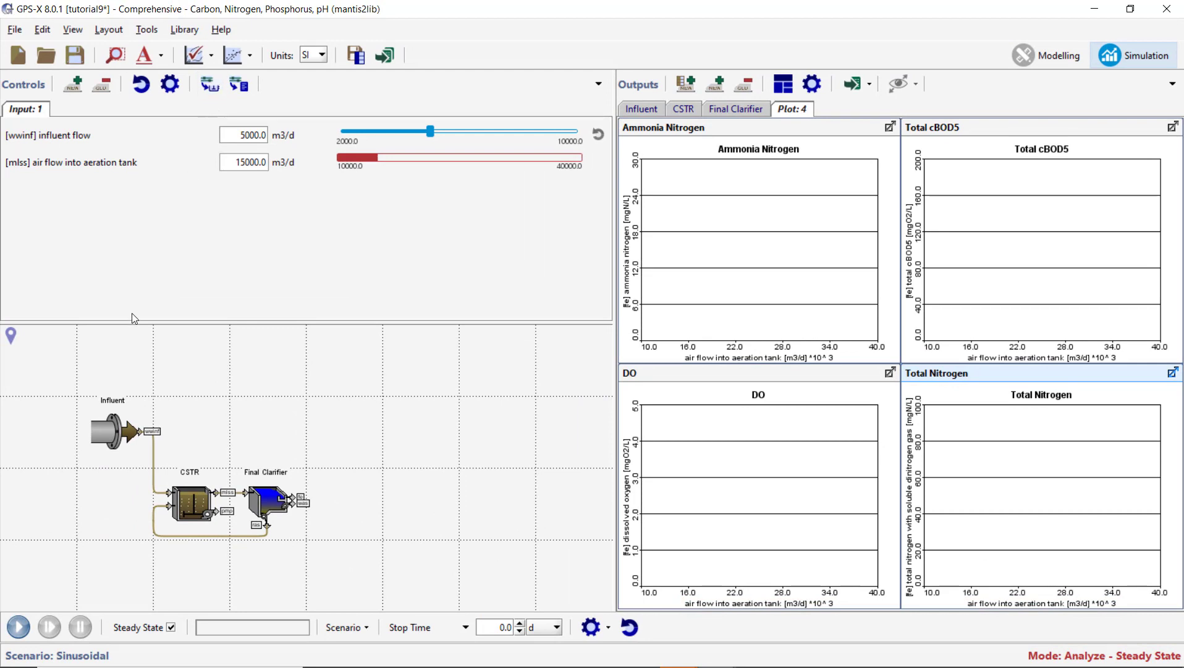
{"action": "left_click", "coordinate": [19, 624]}
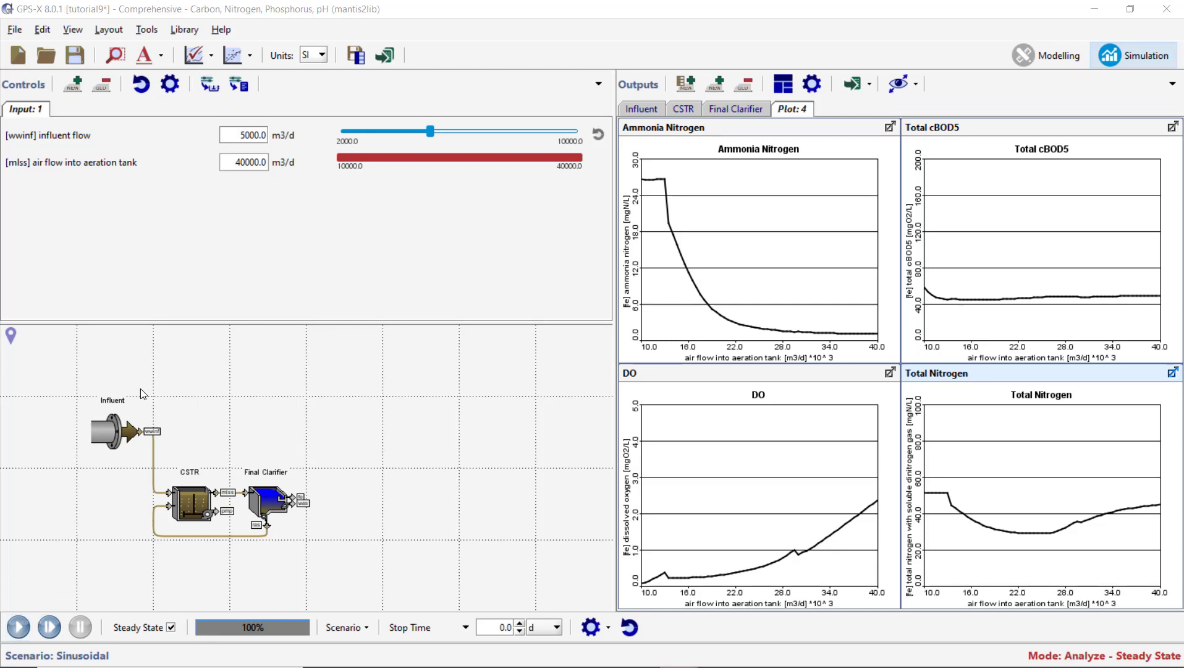
Step: Run a Time Dynamic analysis with a stop time of 1.0 d
{"action": "left_click", "coordinate": [211, 61]}
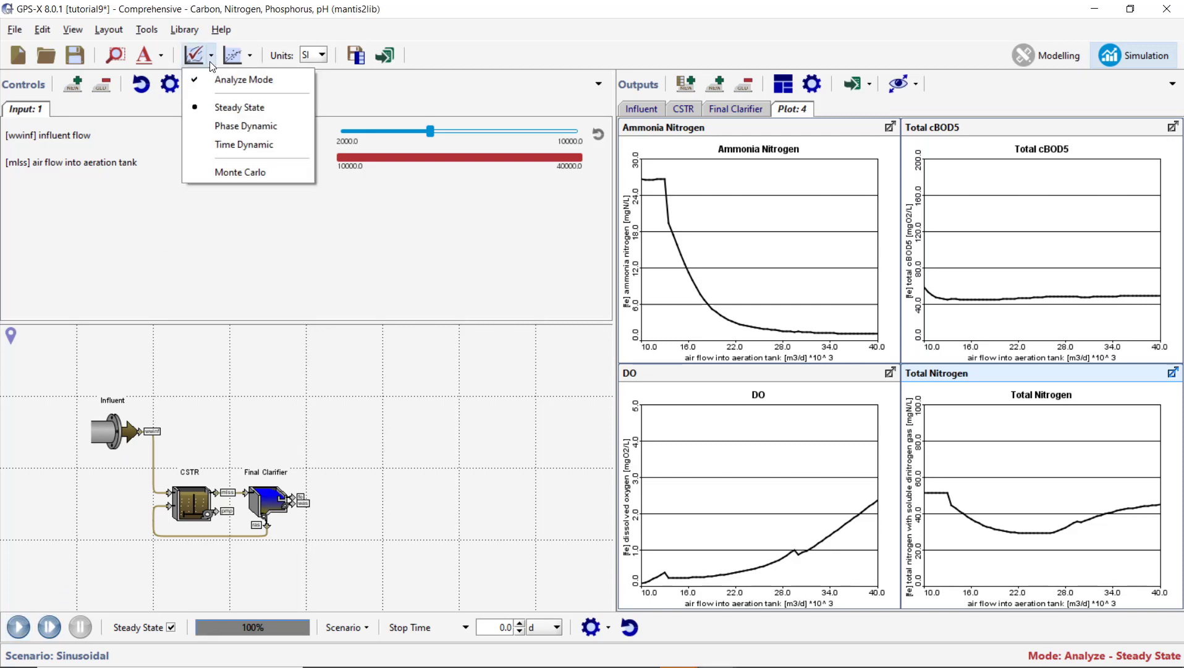
{"action": "left_click", "coordinate": [225, 144]}
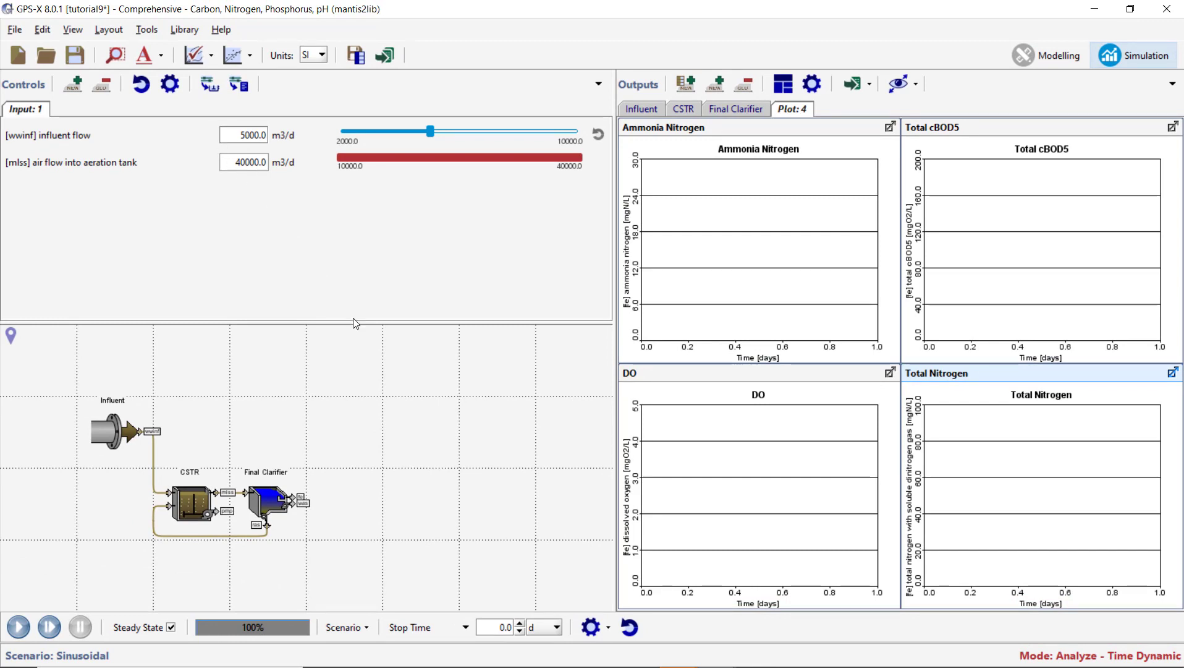
{"action": "double_click", "coordinate": [502, 626]}
{"action": "type", "text": "1.0"}
{"action": "left_click", "coordinate": [19, 626]}
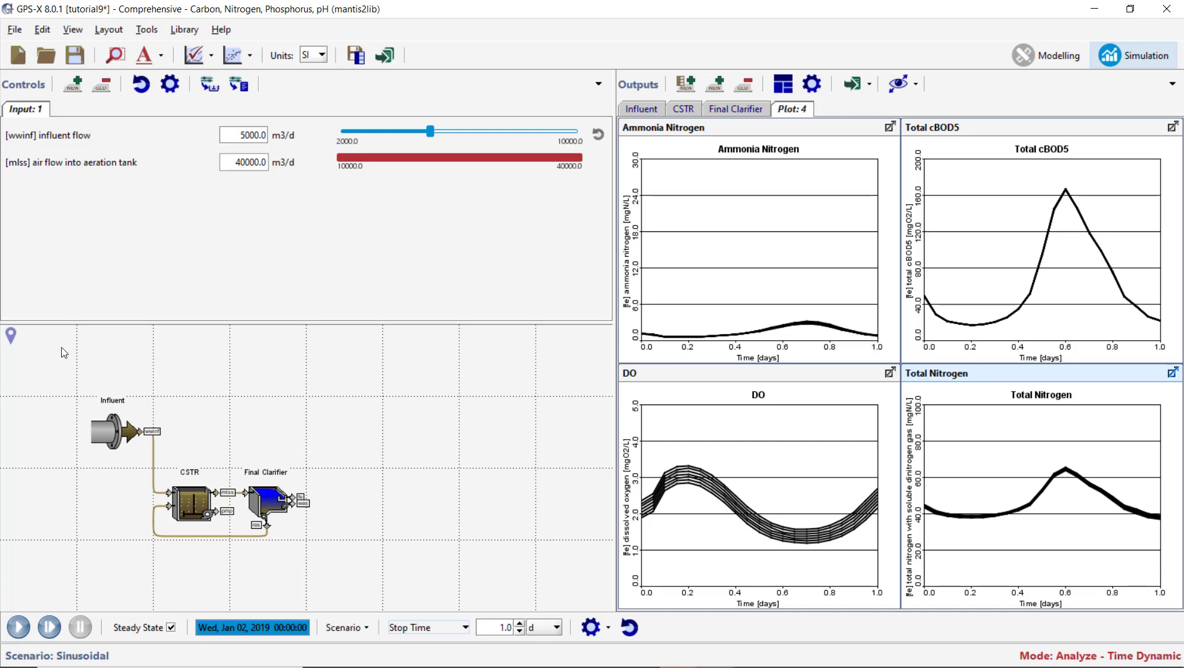
{"action": "left_click", "coordinate": [78, 31]}
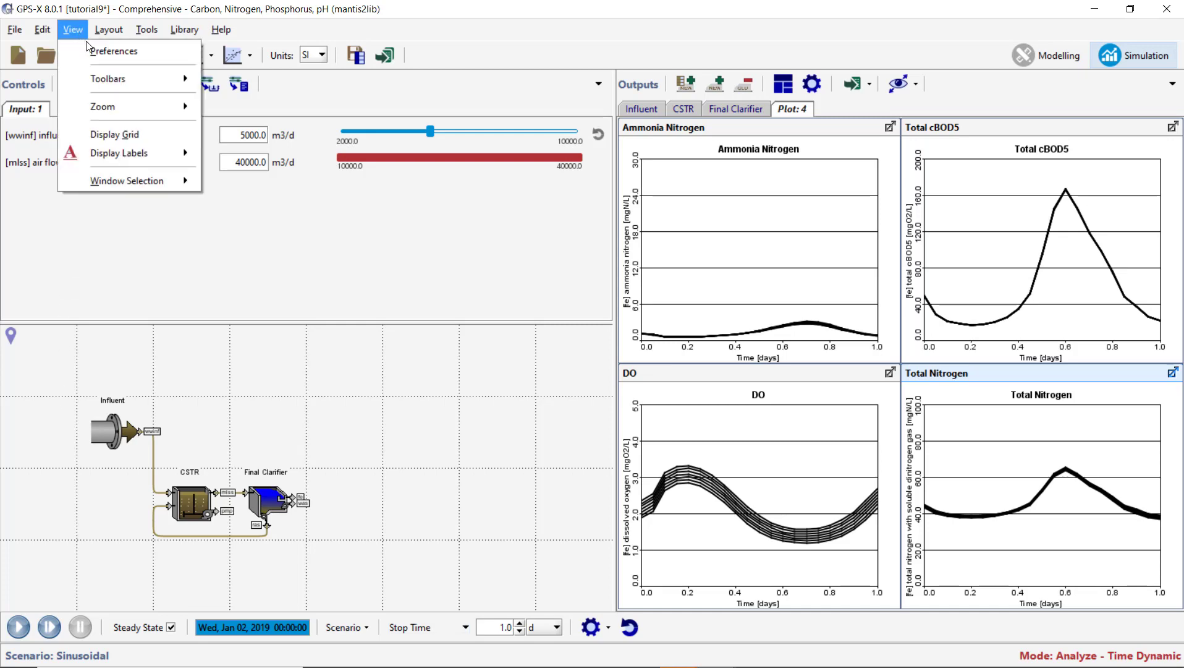
{"action": "left_click", "coordinate": [117, 51]}
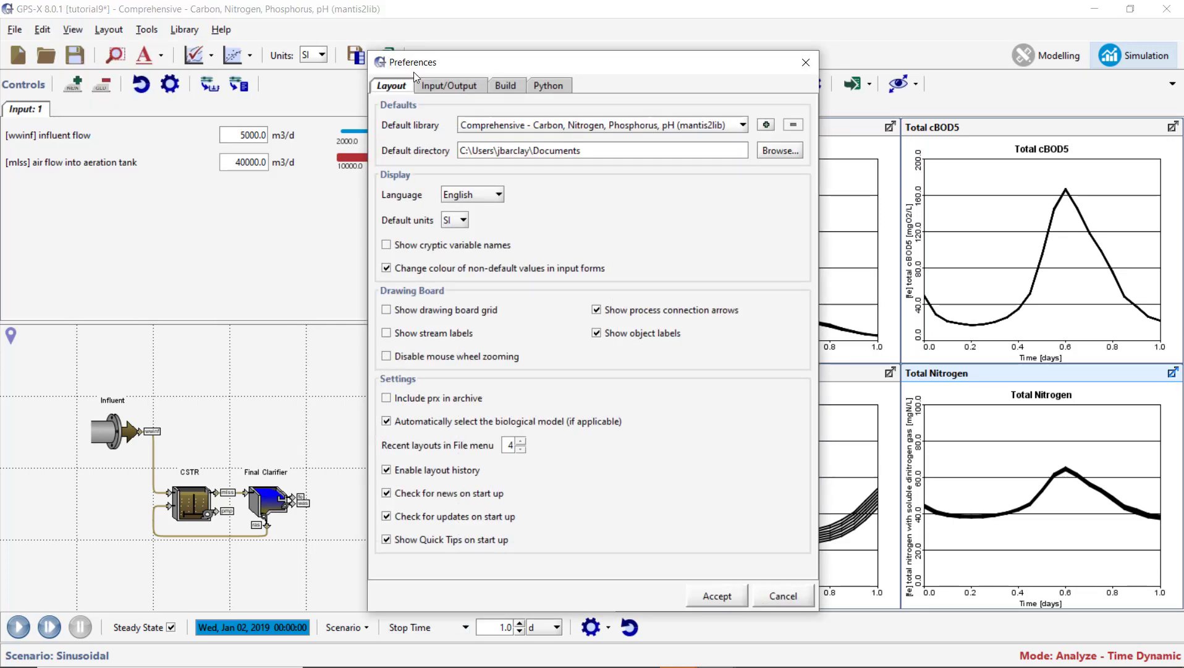
{"action": "left_click", "coordinate": [448, 87]}
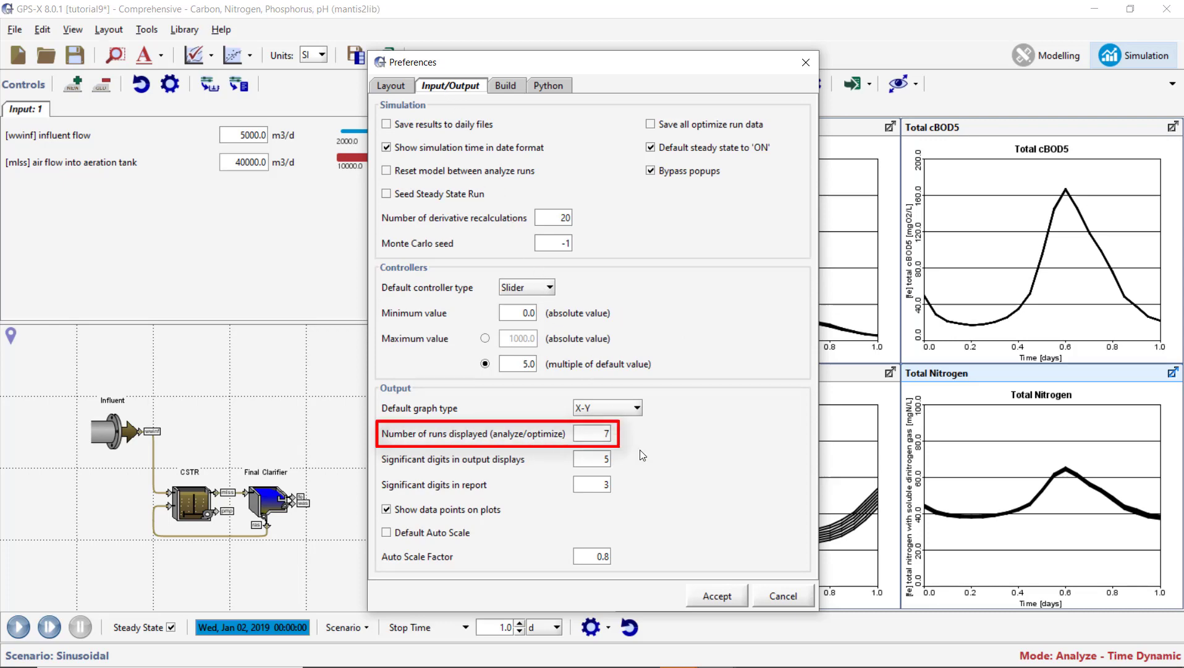
{"action": "left_click", "coordinate": [716, 592]}
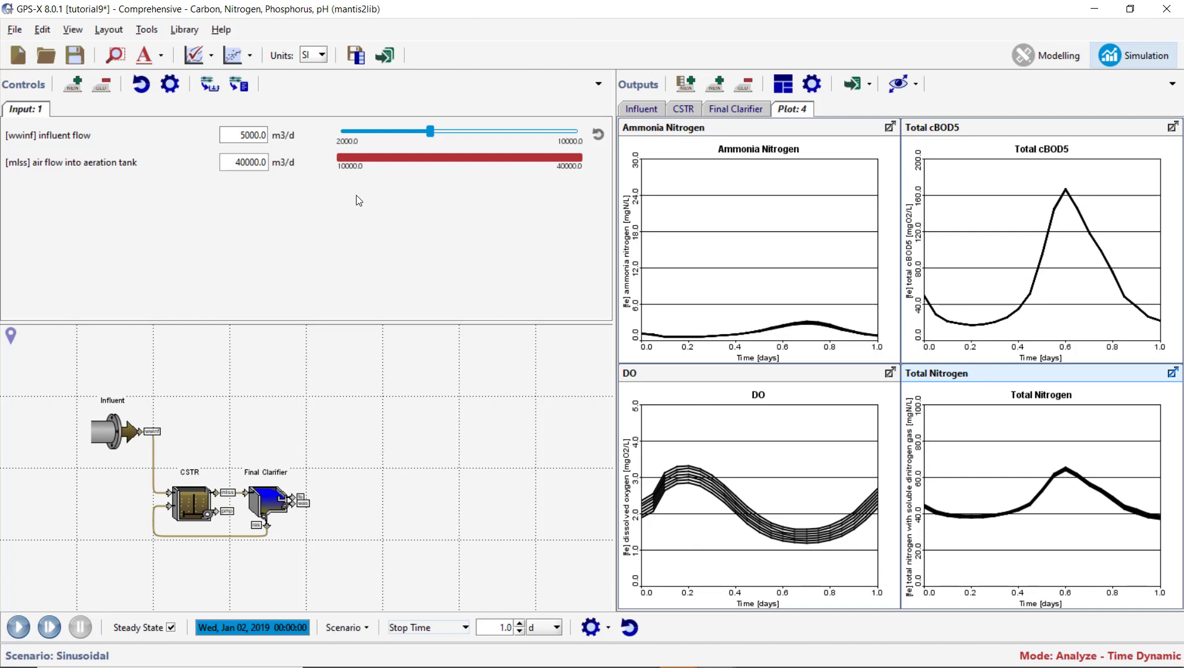
Step: Switch to Analyze - Phase Dynamic mode and start the run
{"action": "left_click", "coordinate": [211, 56]}
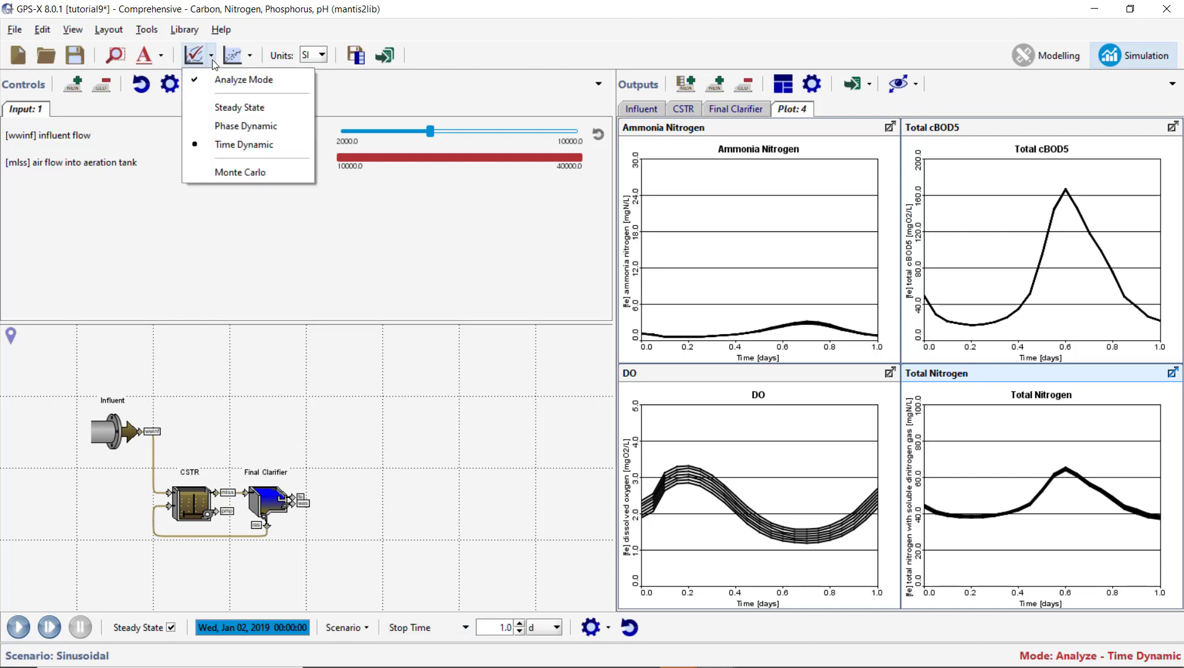
{"action": "left_click", "coordinate": [222, 127]}
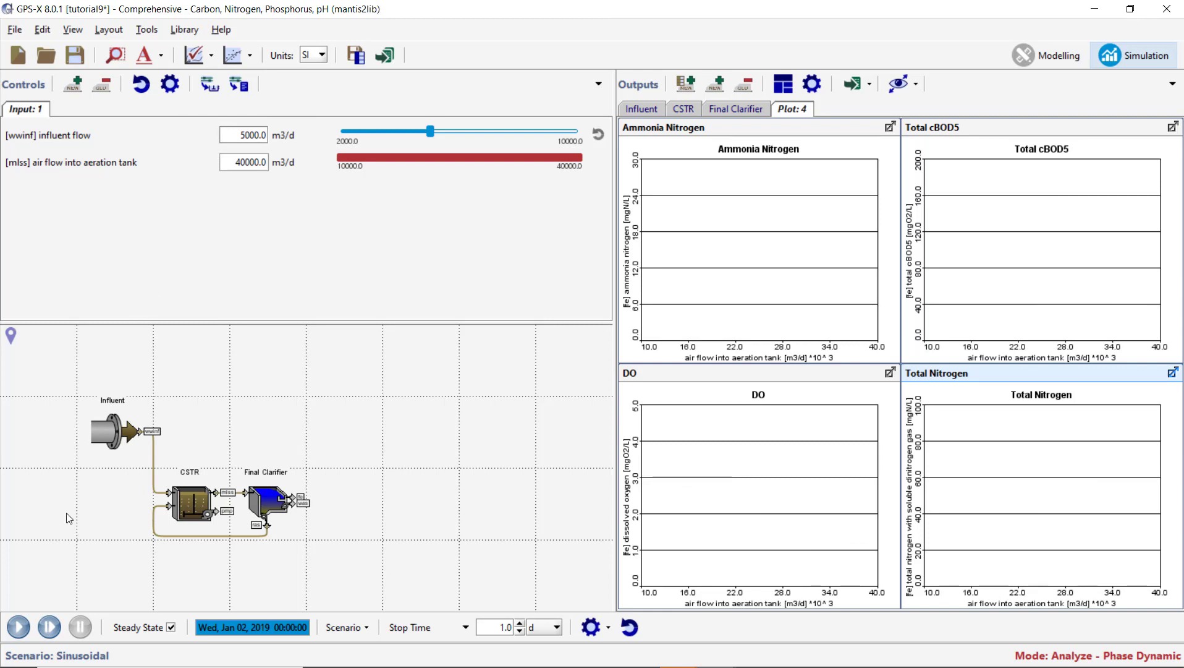
{"action": "left_click", "coordinate": [24, 626]}
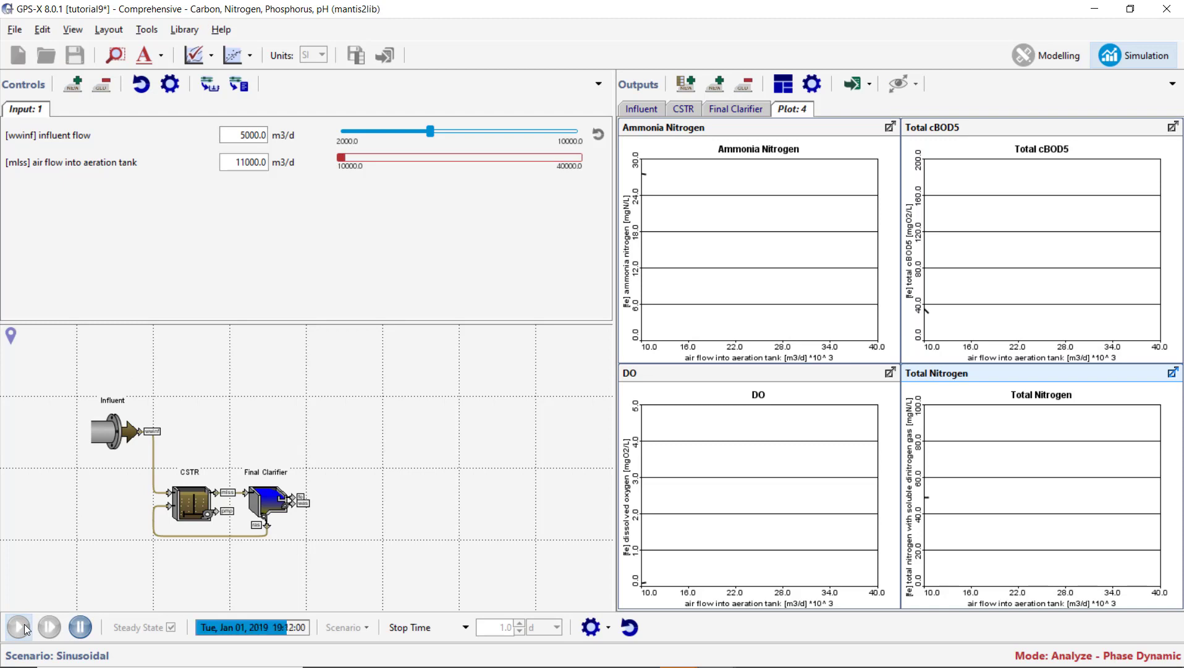